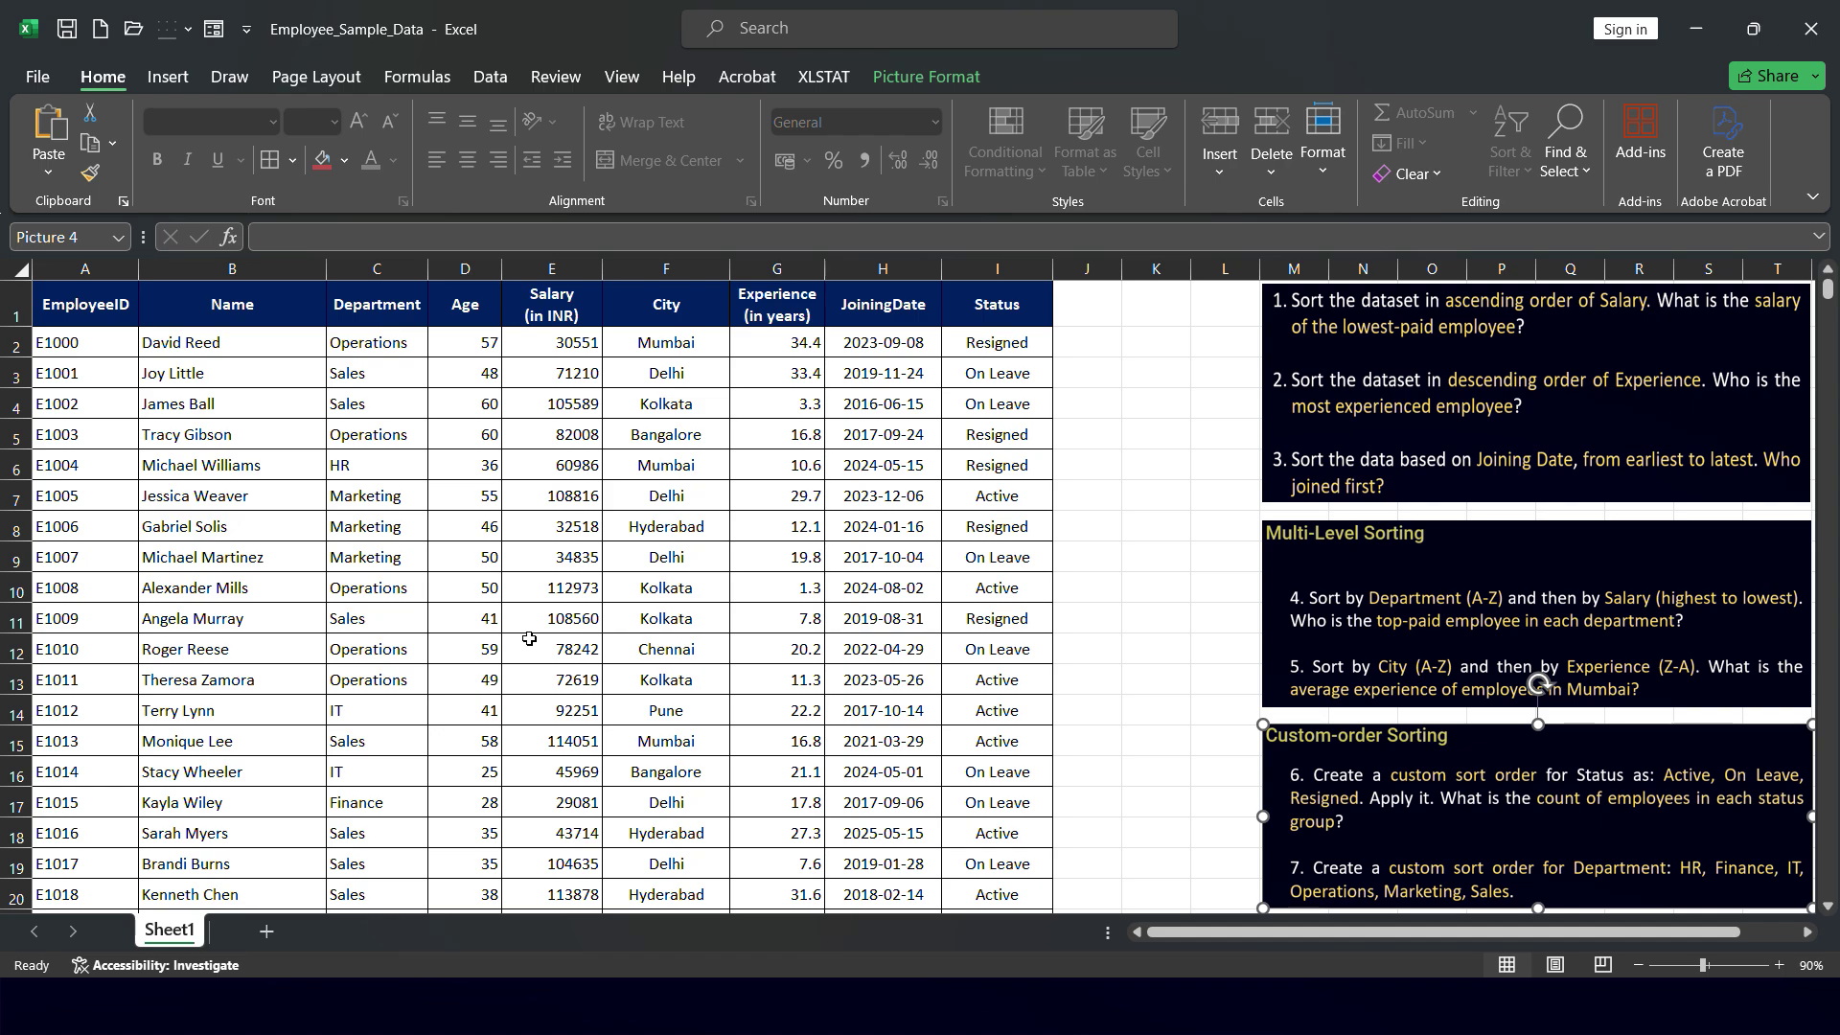
Look through the employee dataset down to its last record, return to the start and check the header row.
scroll(529, 639, down, 20)
scroll(529, 638, down, 1)
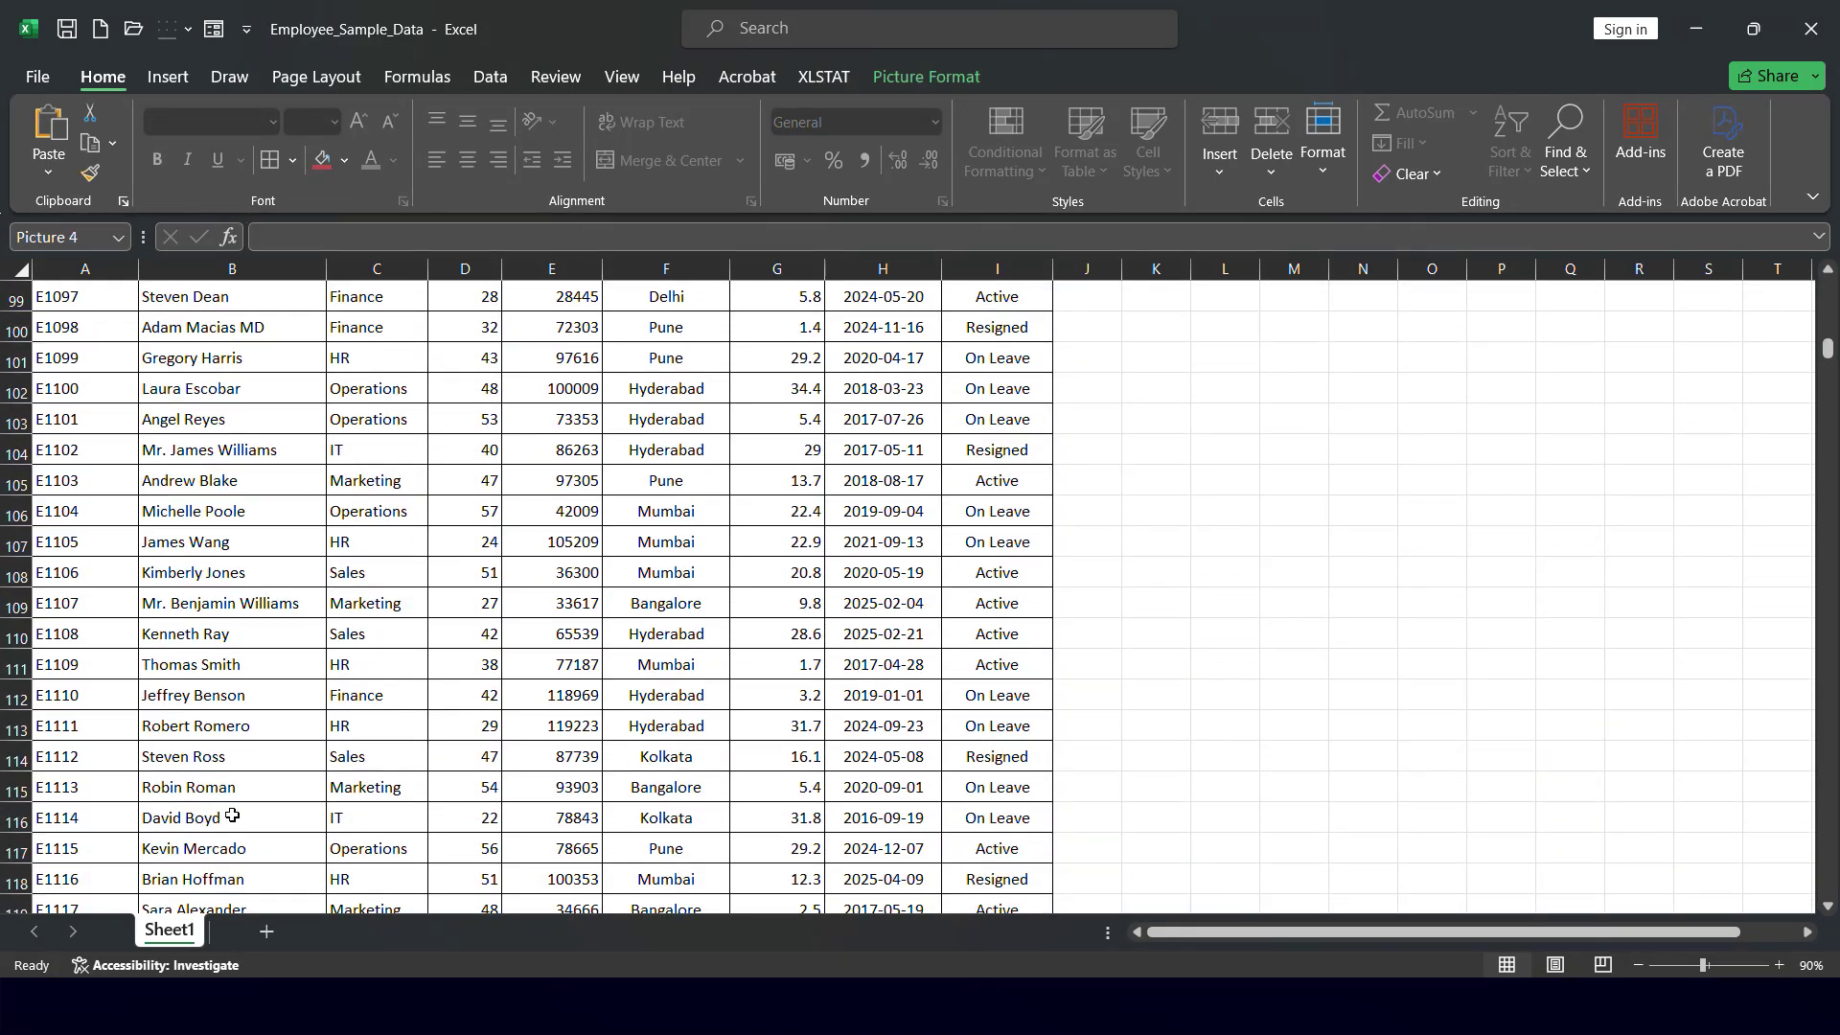
click(232, 816)
key(ctrl+Down)
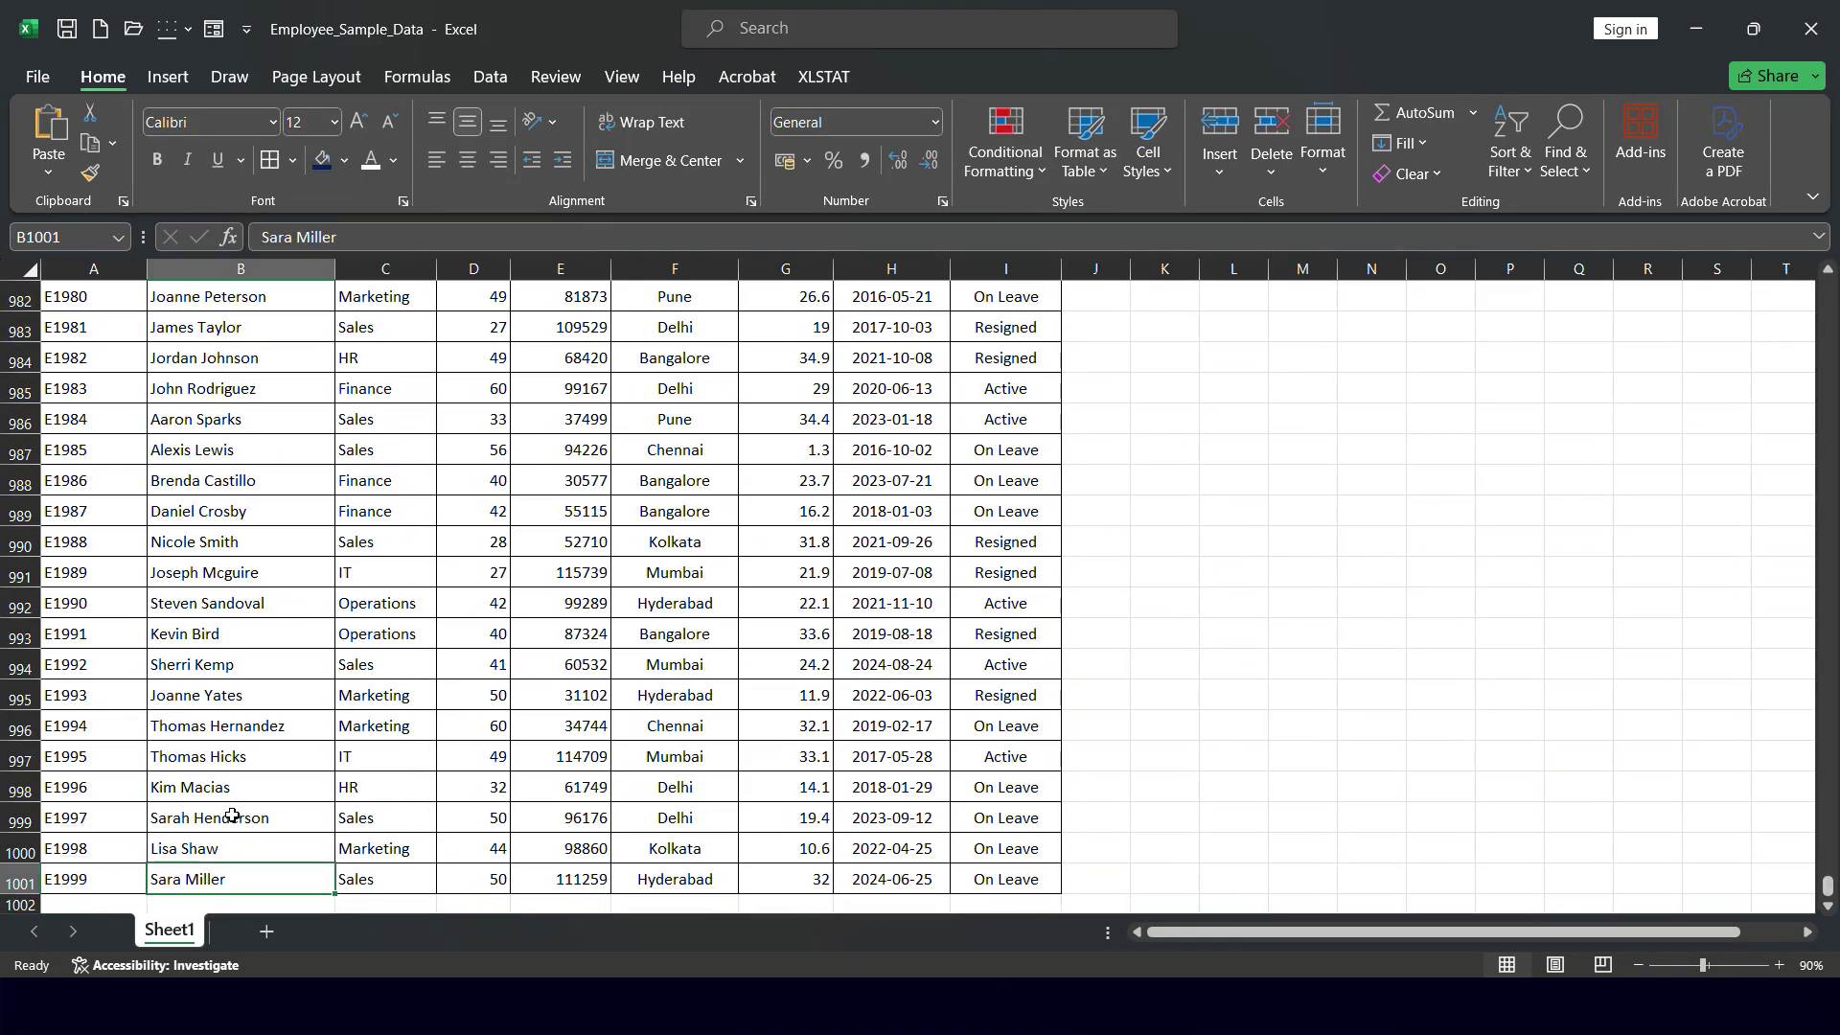
click(66, 889)
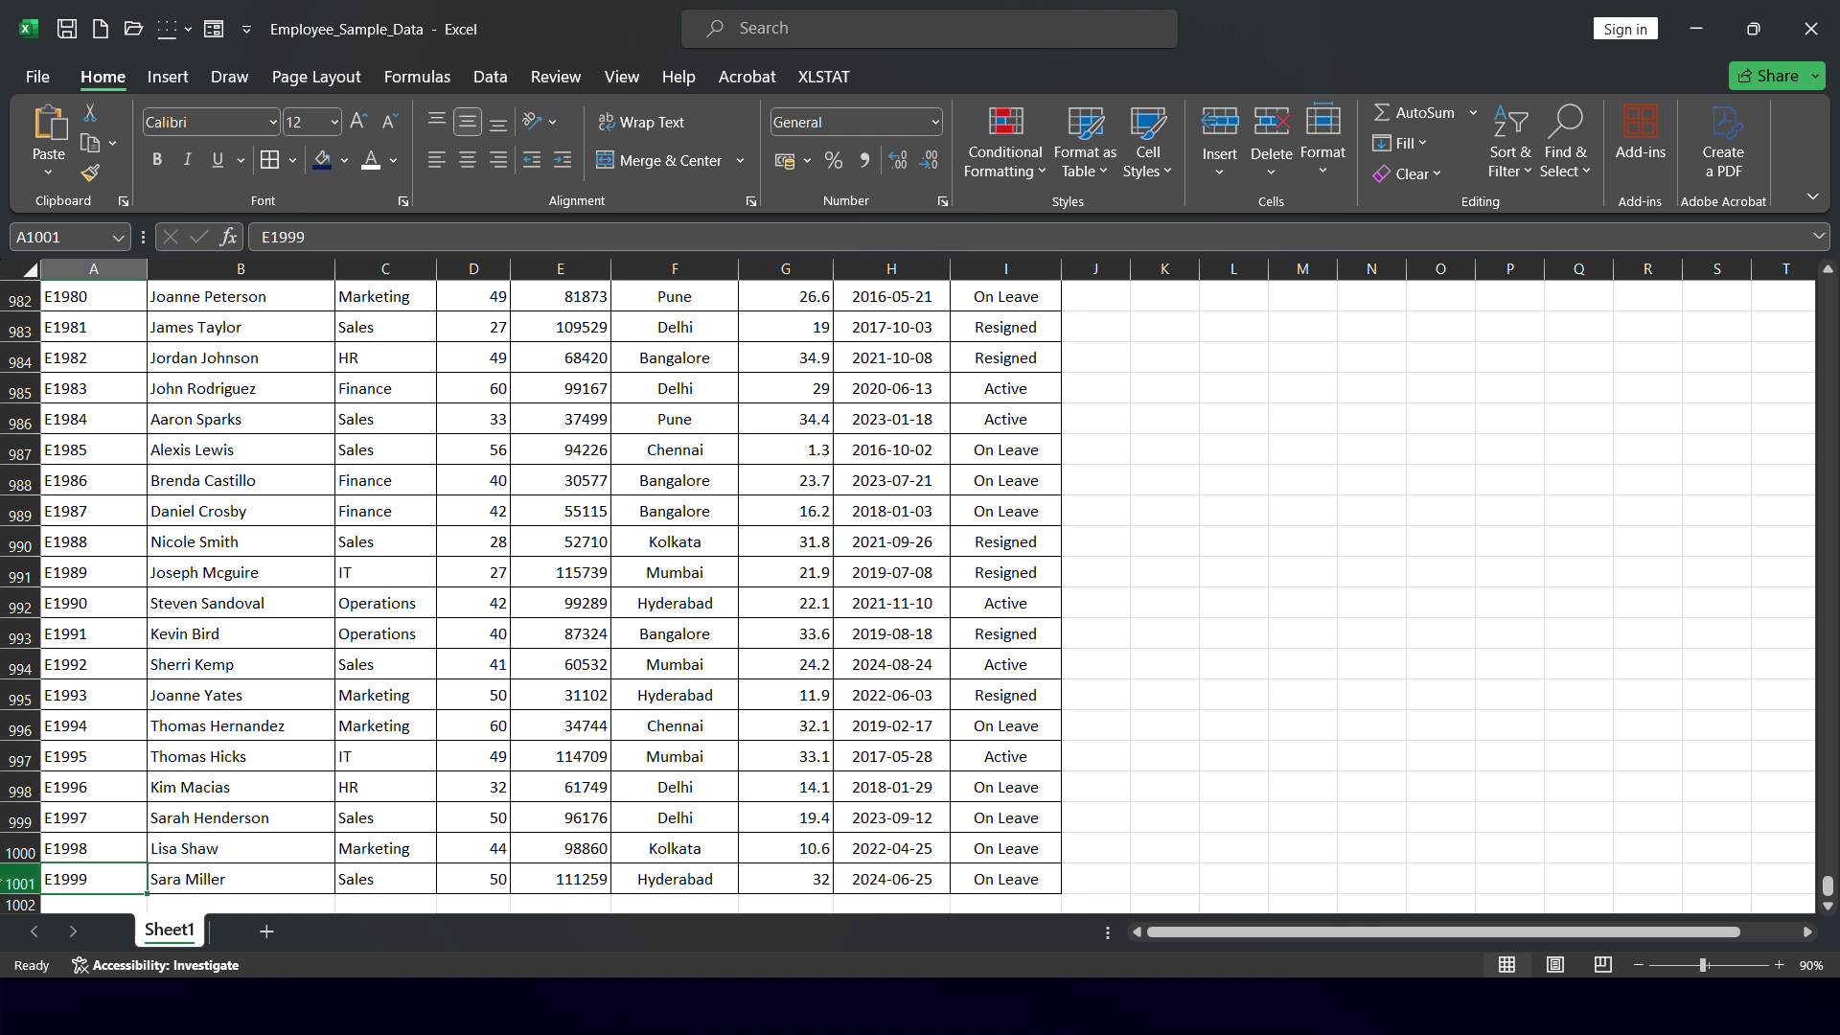
click(19, 882)
click(330, 553)
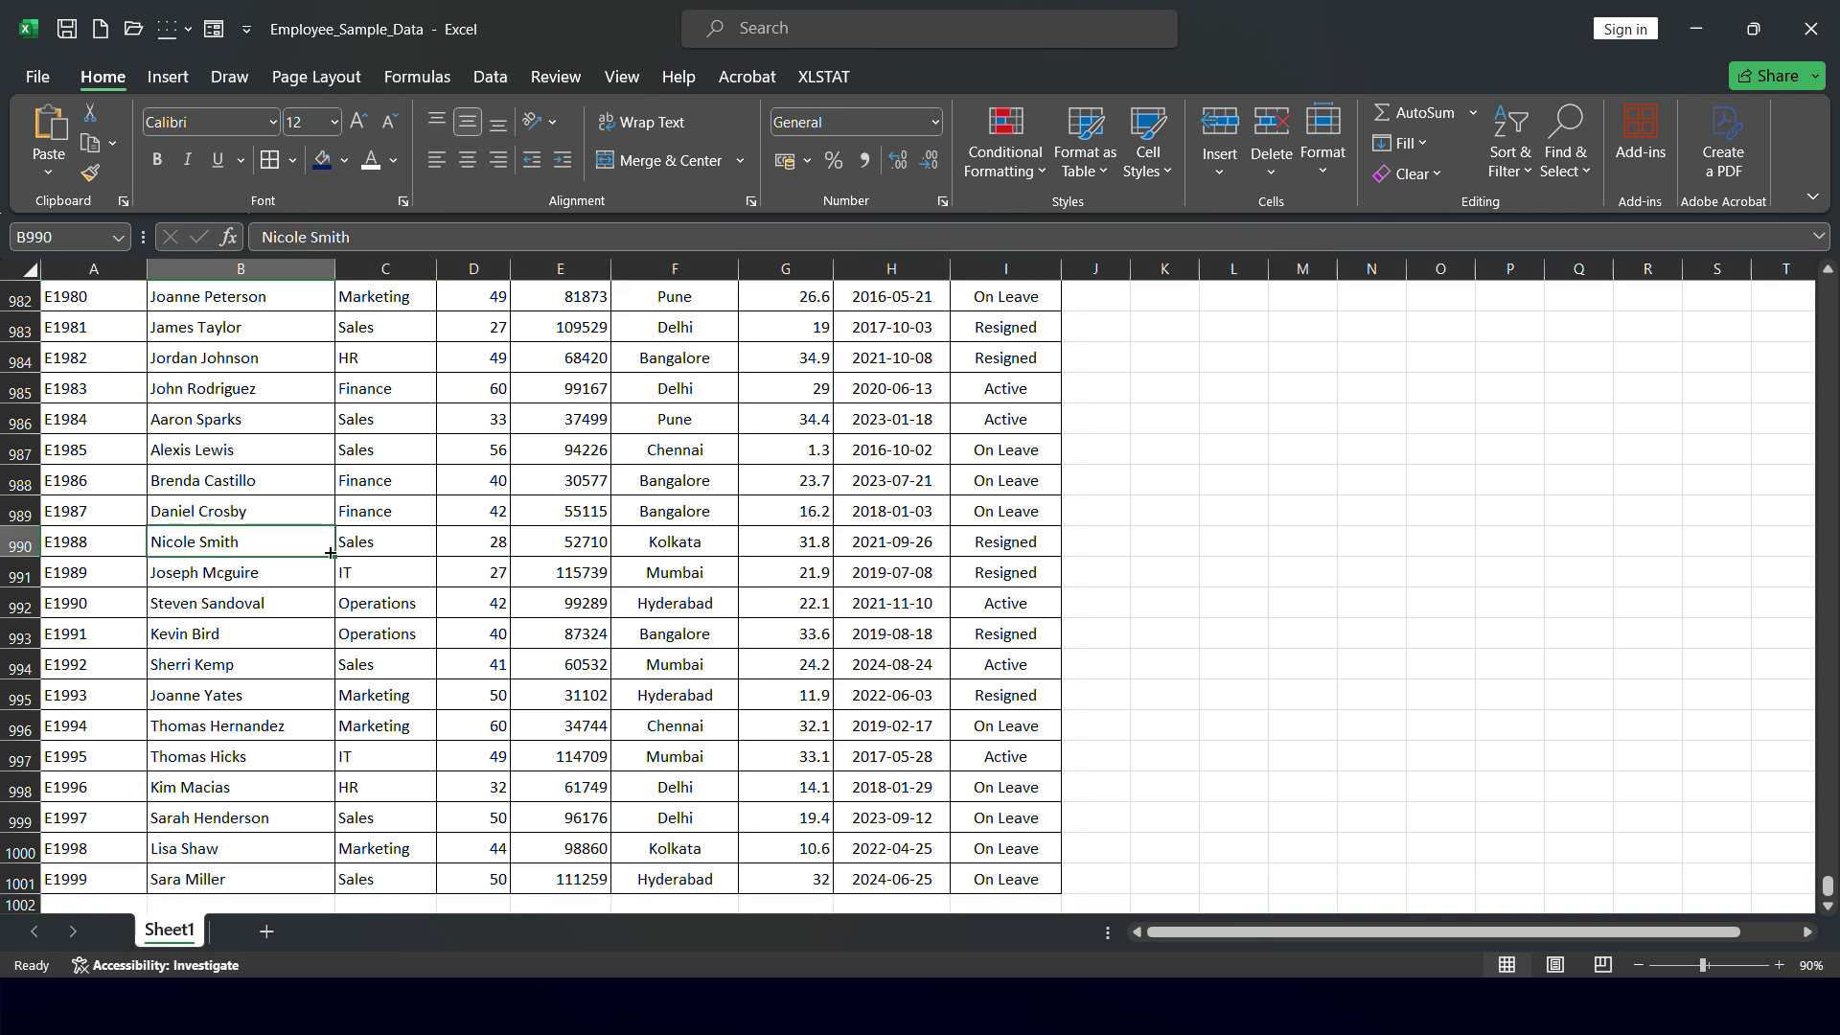
key(ctrl+Home)
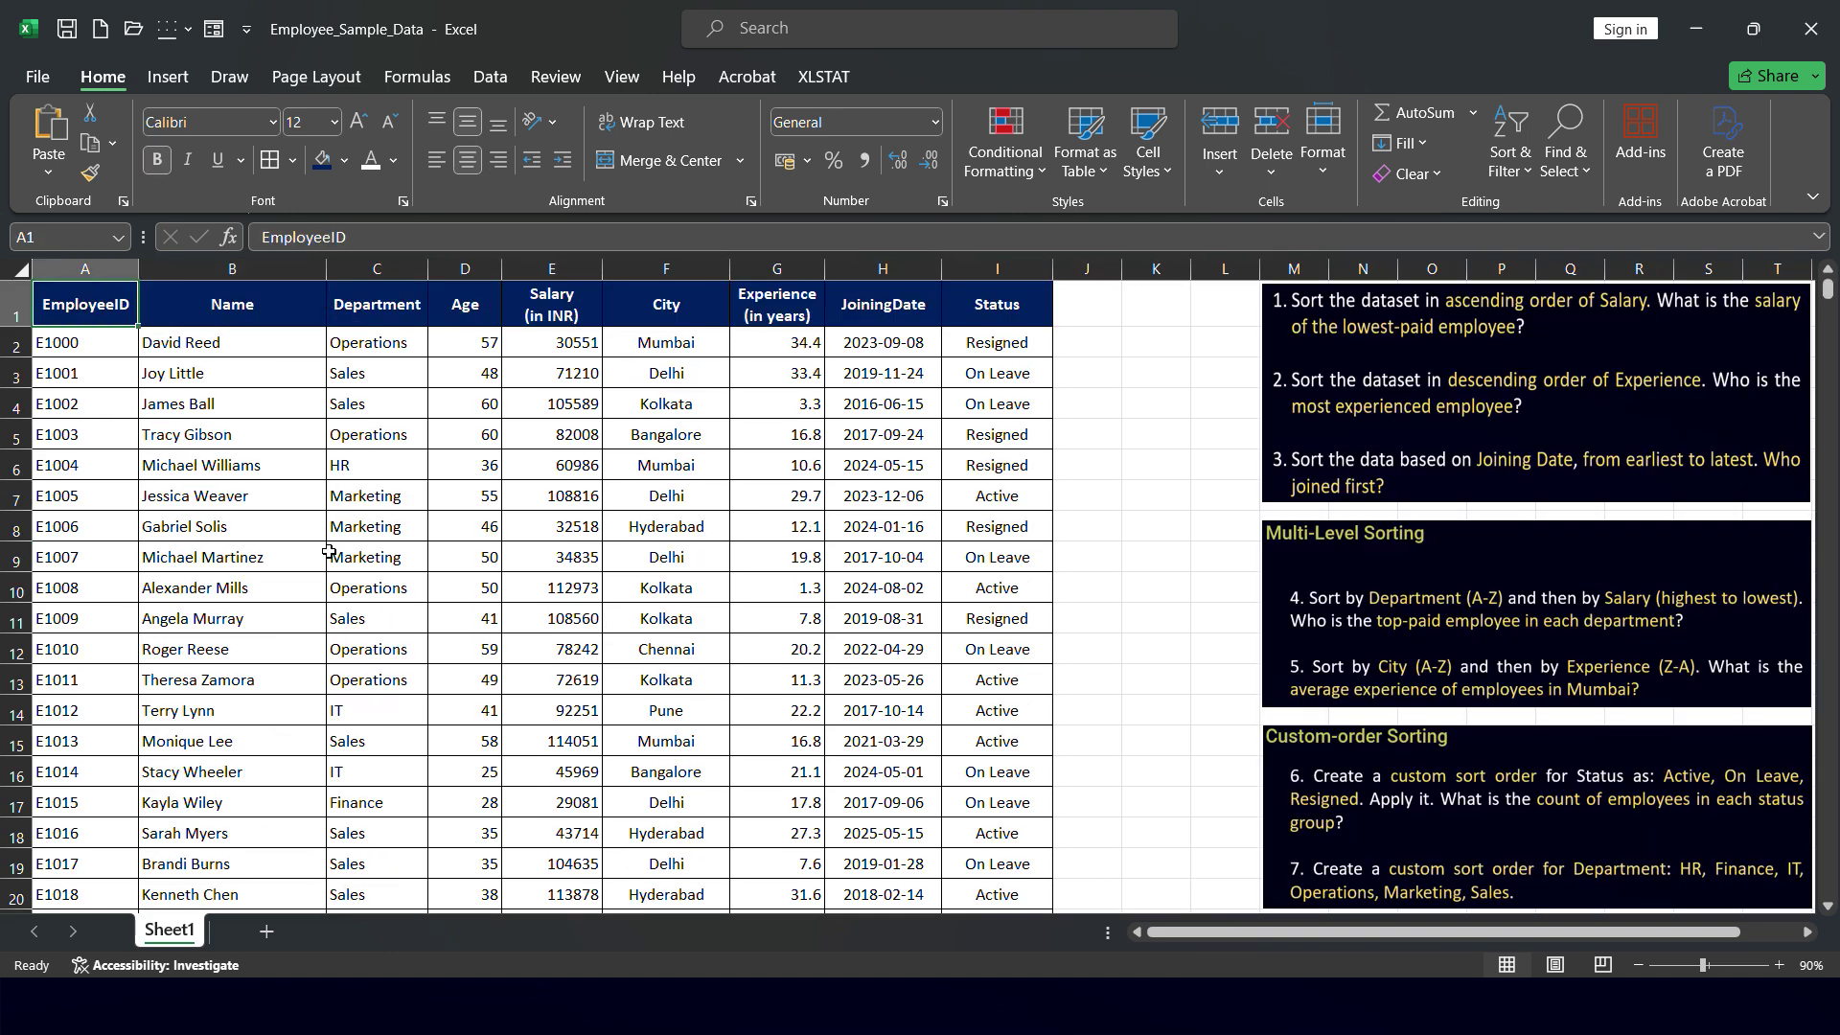
key(ctrl+shift+Right)
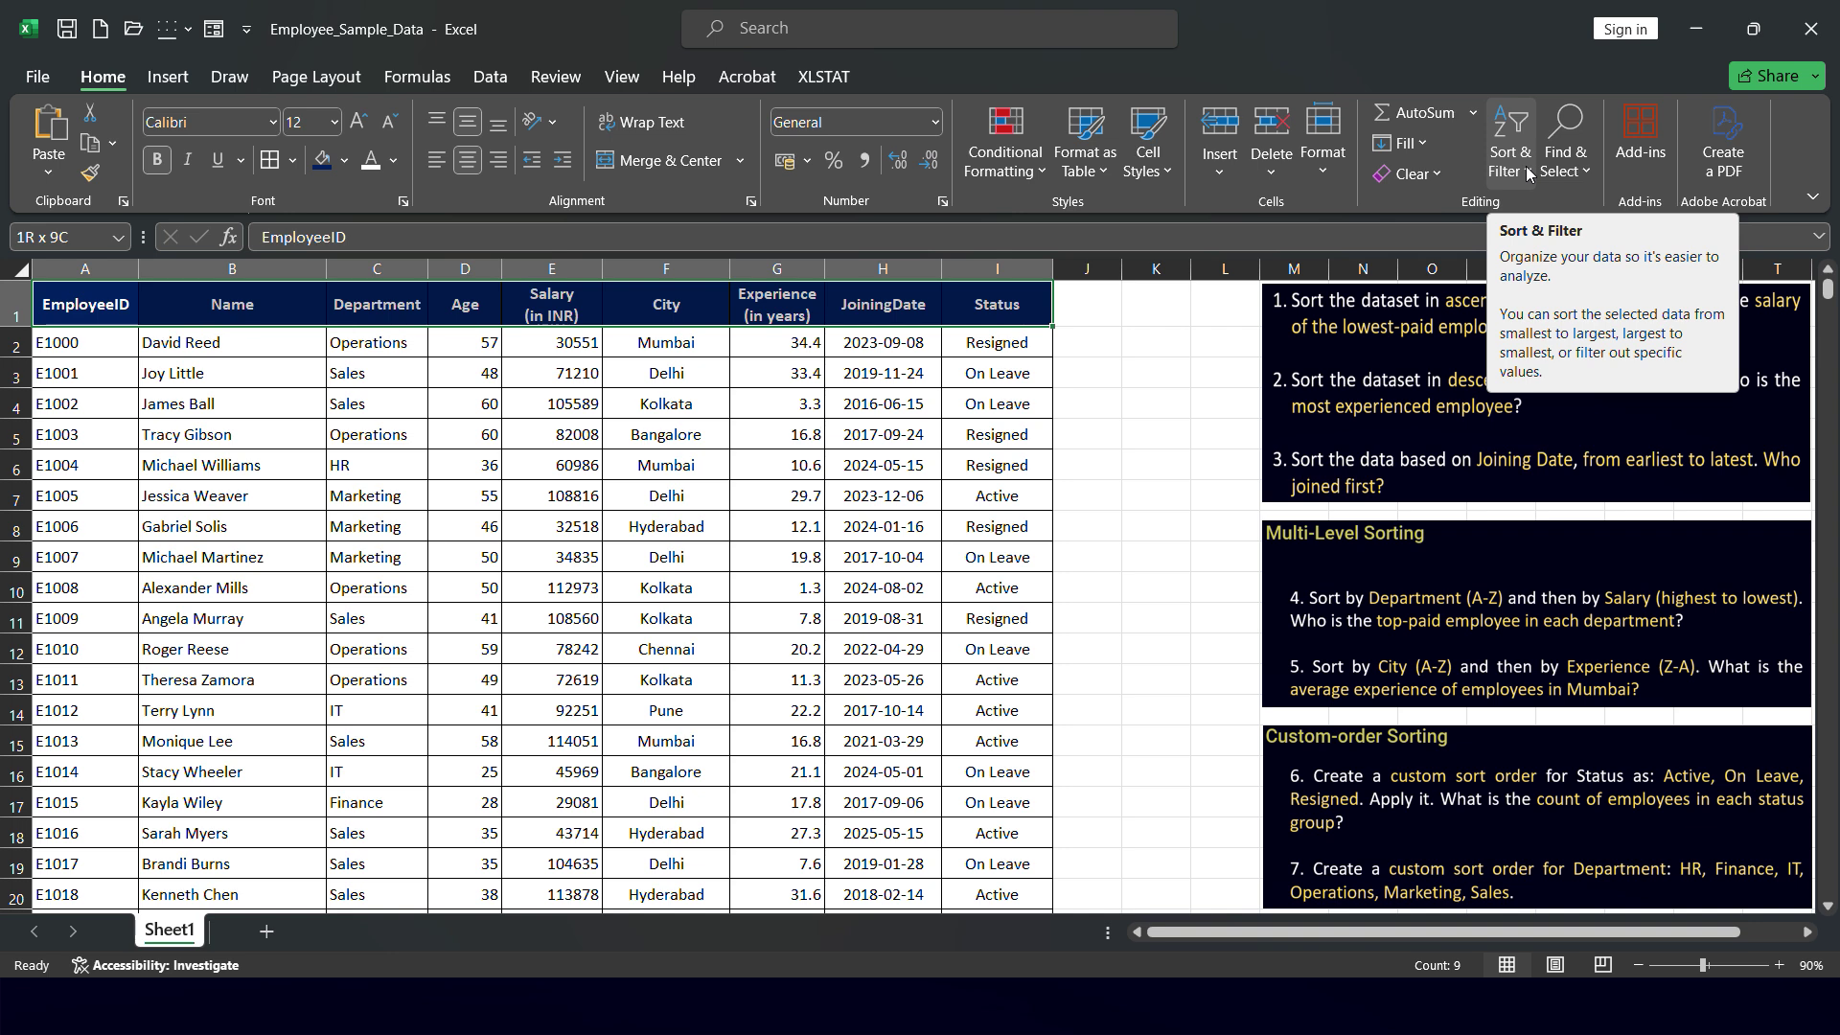
Sort the dataset by Salary in ascending order and check the lowest and highest salaries.
click(266, 306)
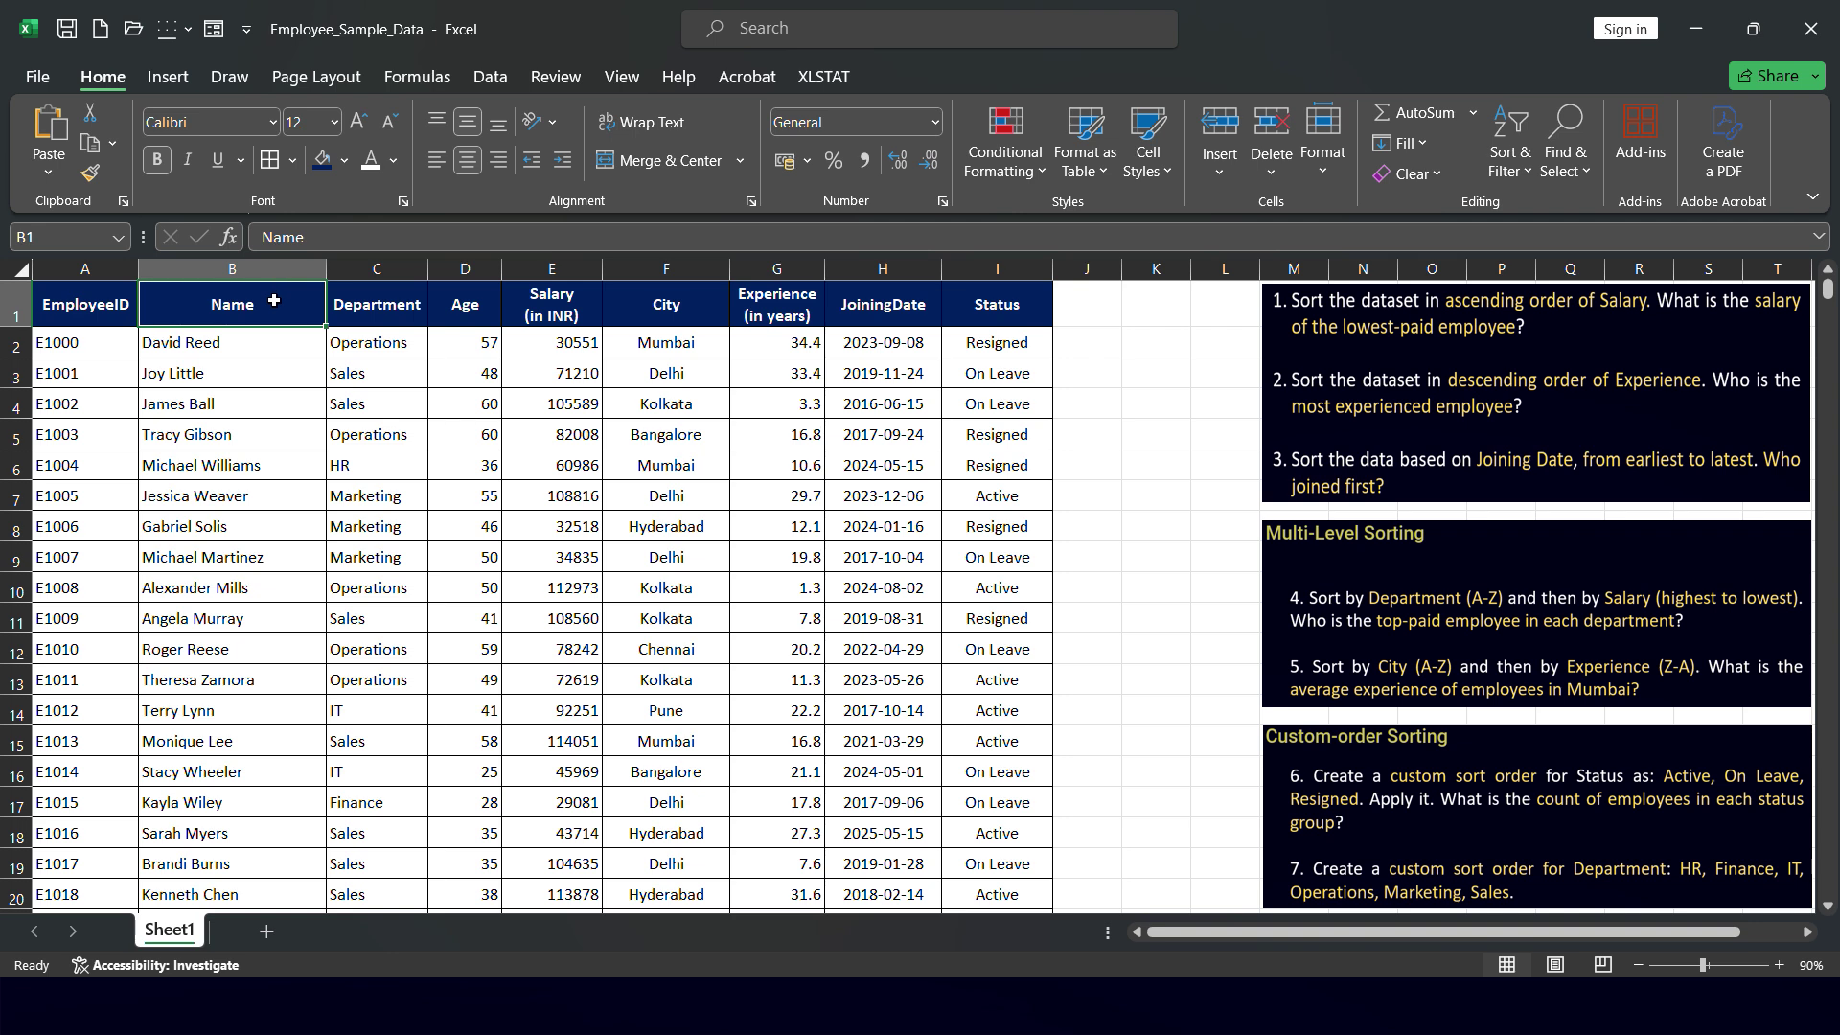
click(473, 322)
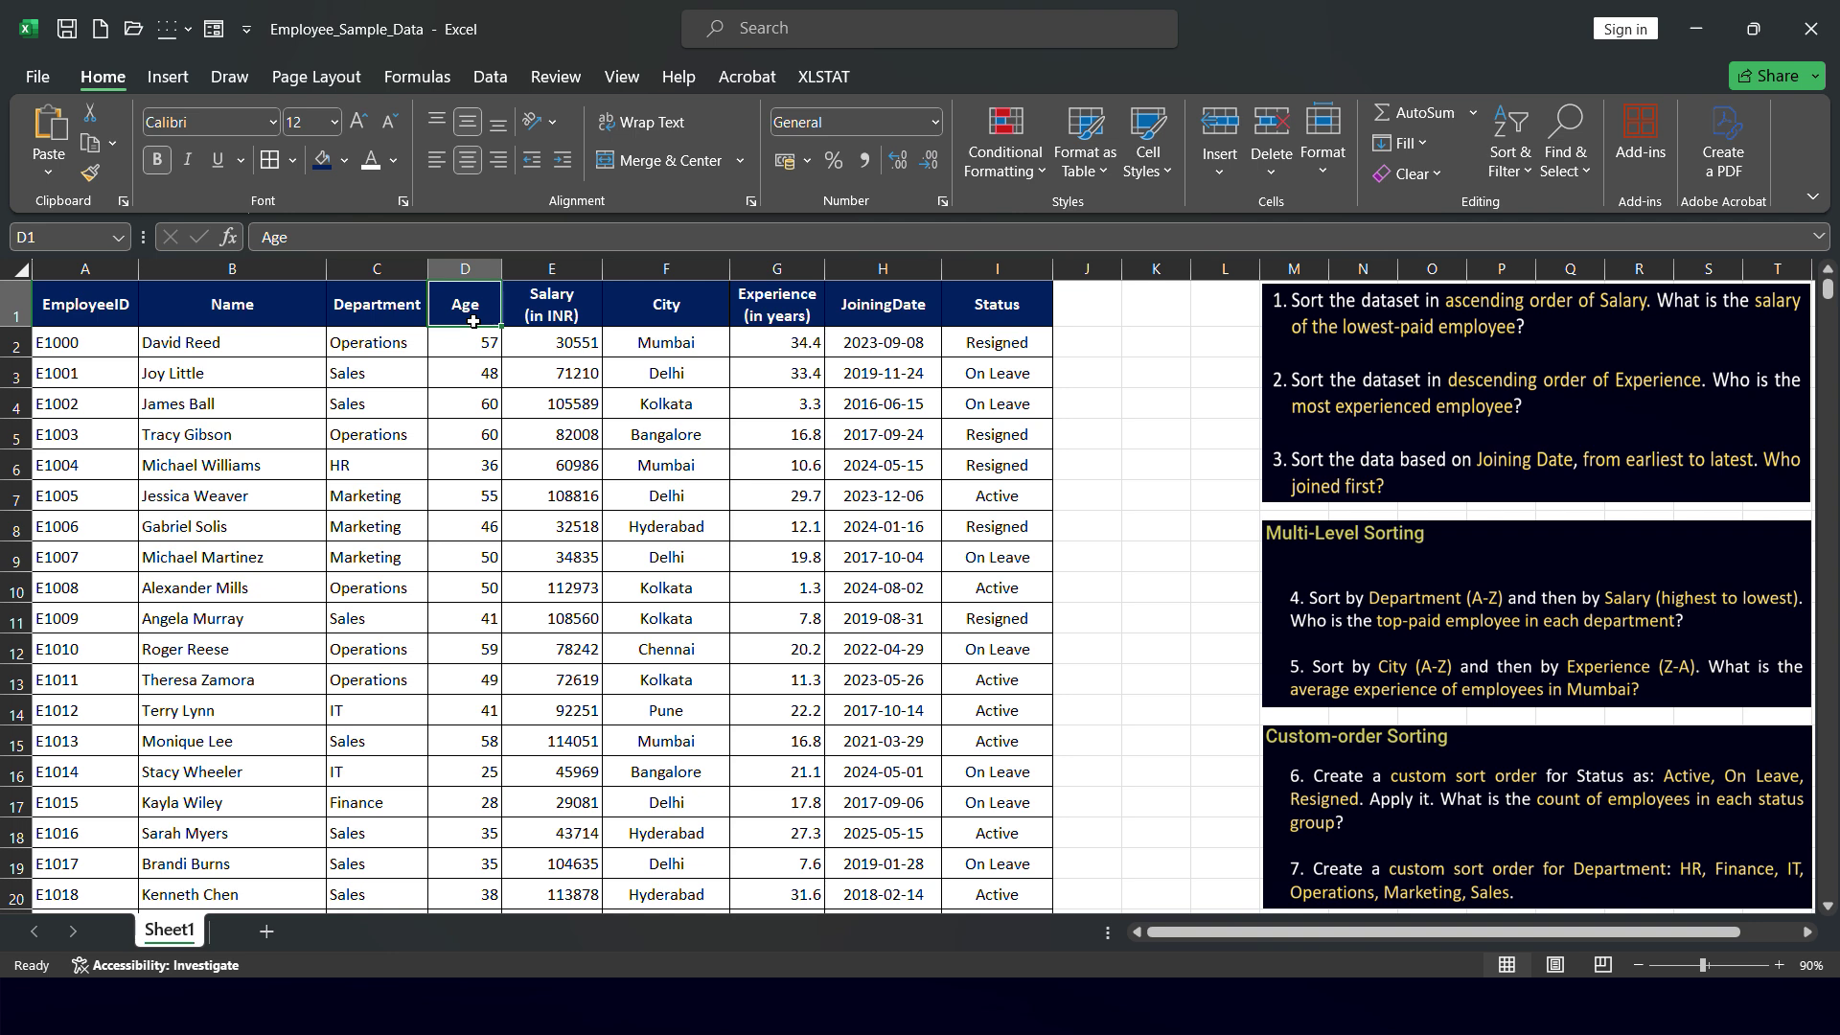
click(564, 307)
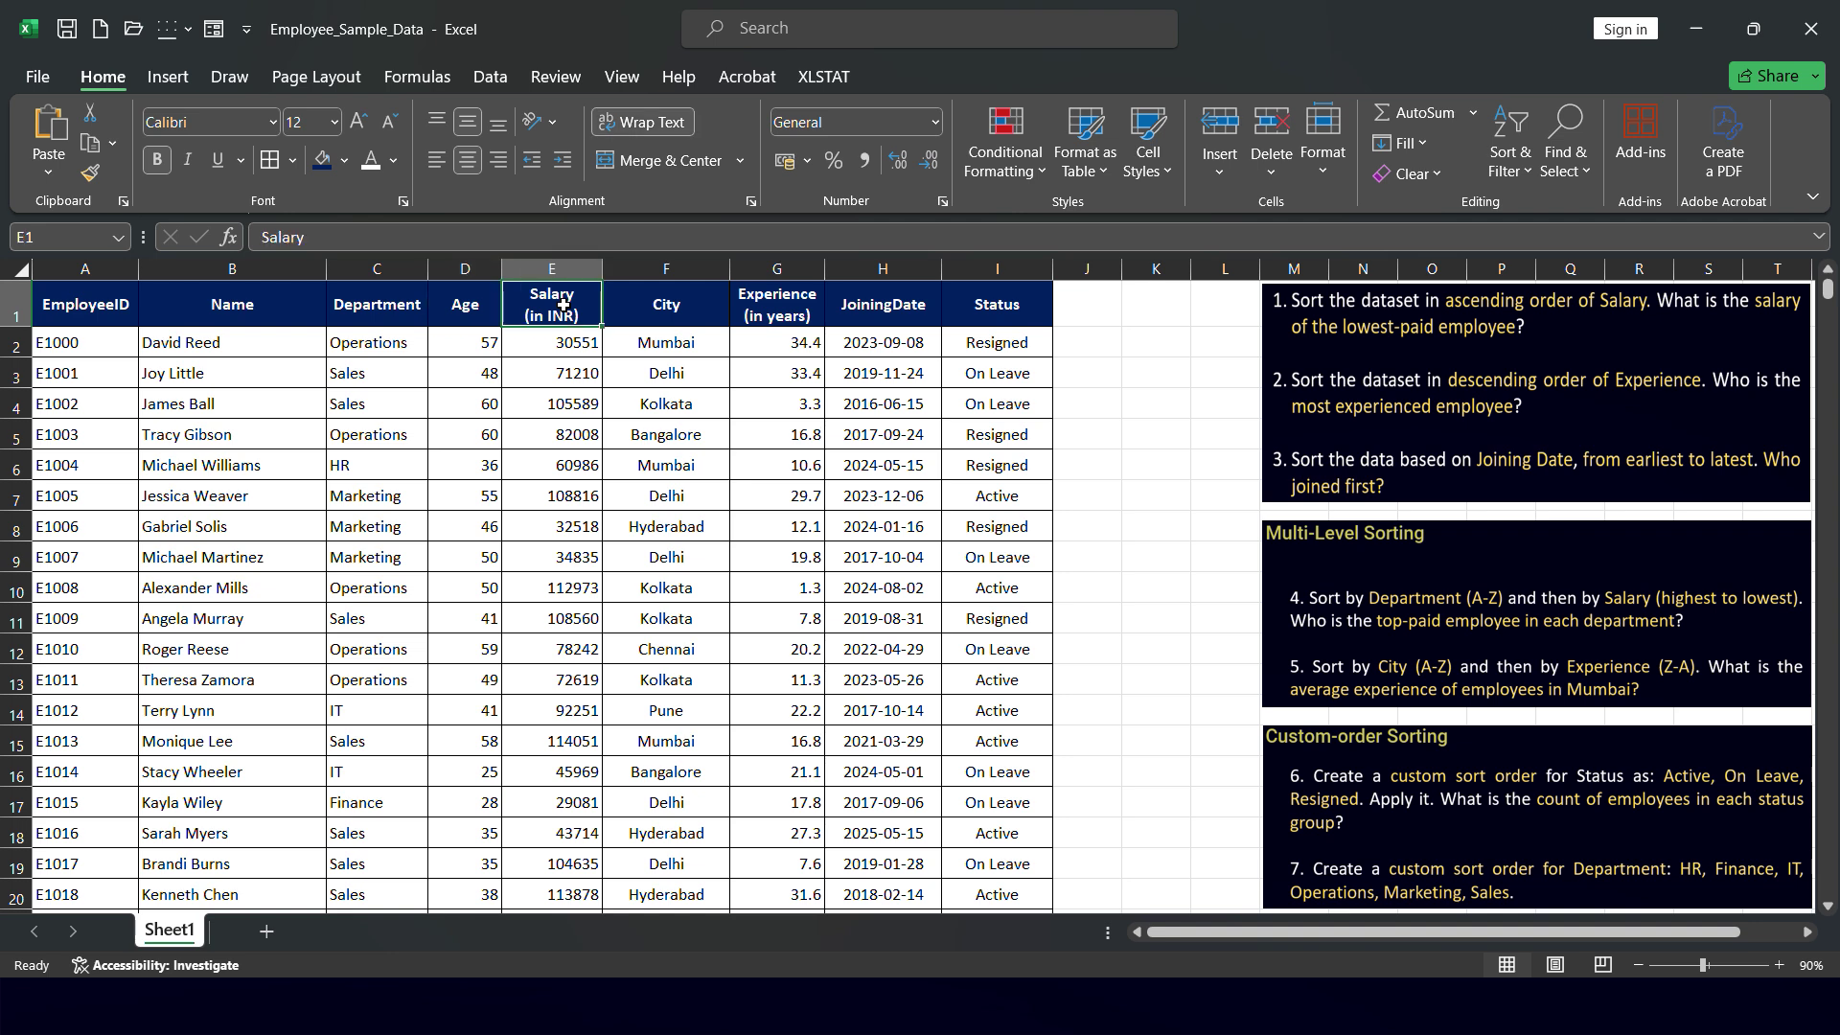
key(ctrl+space)
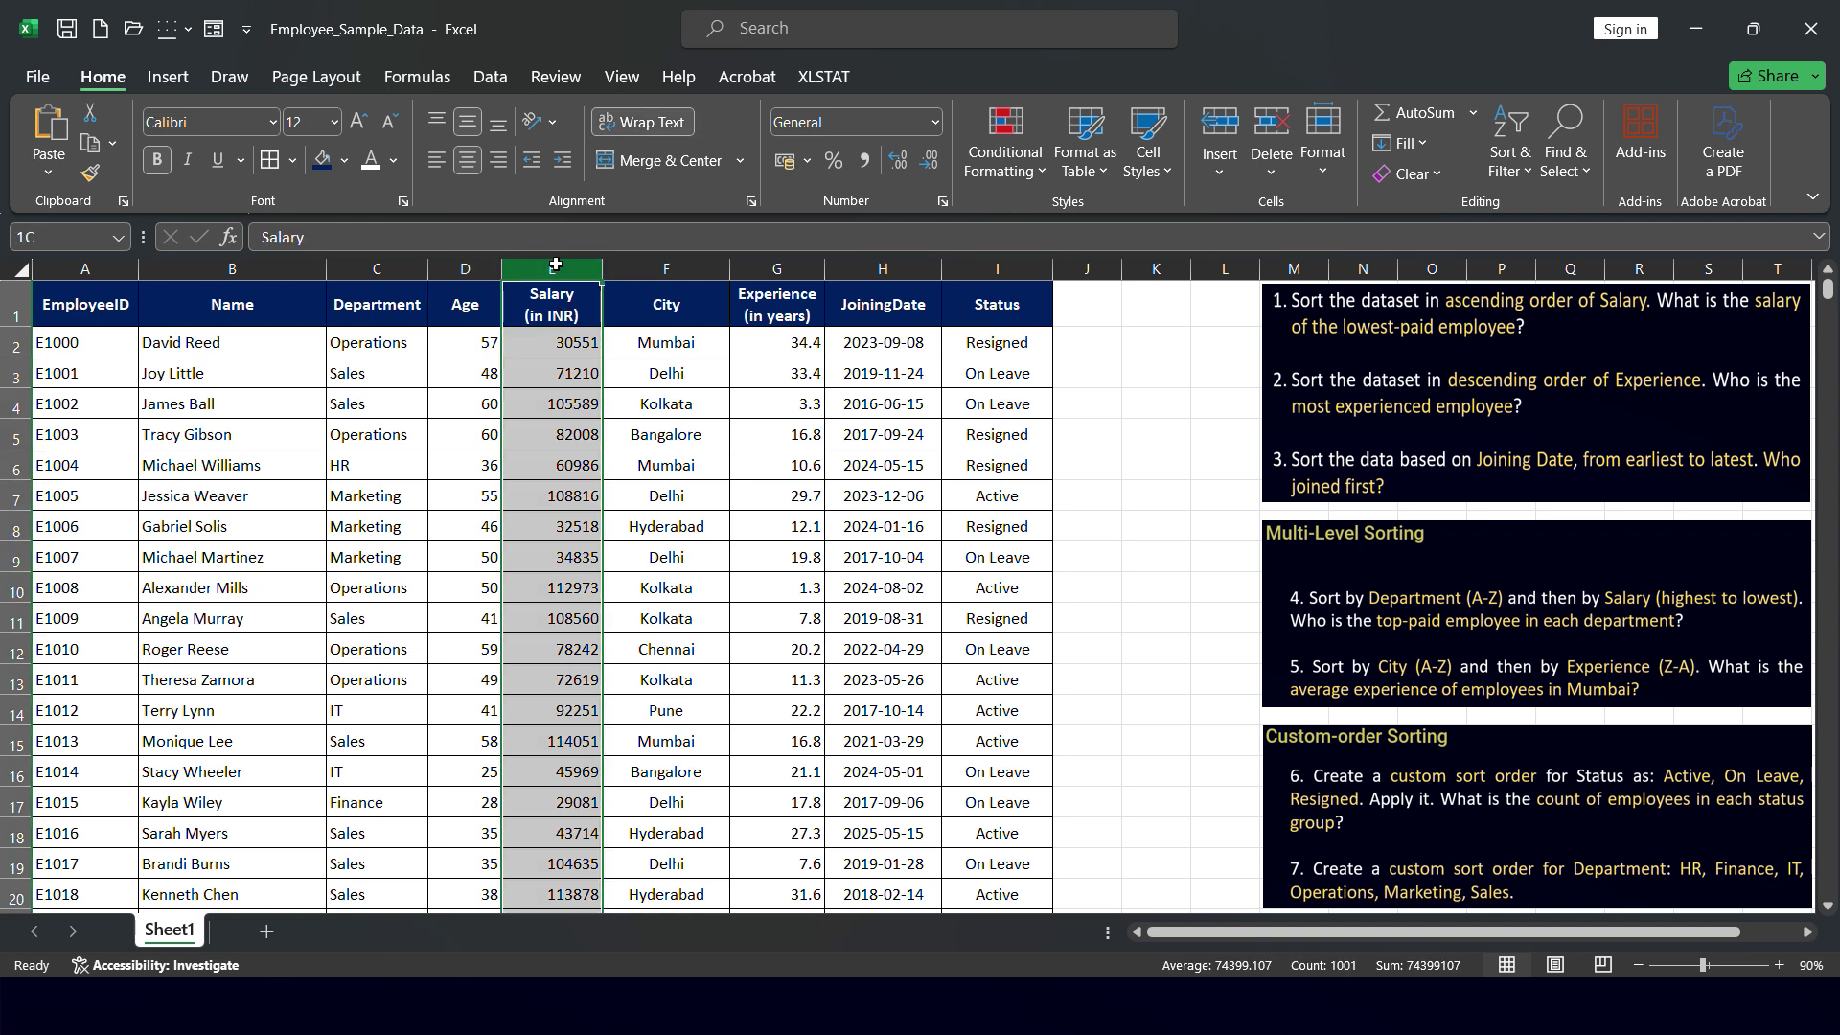
click(559, 309)
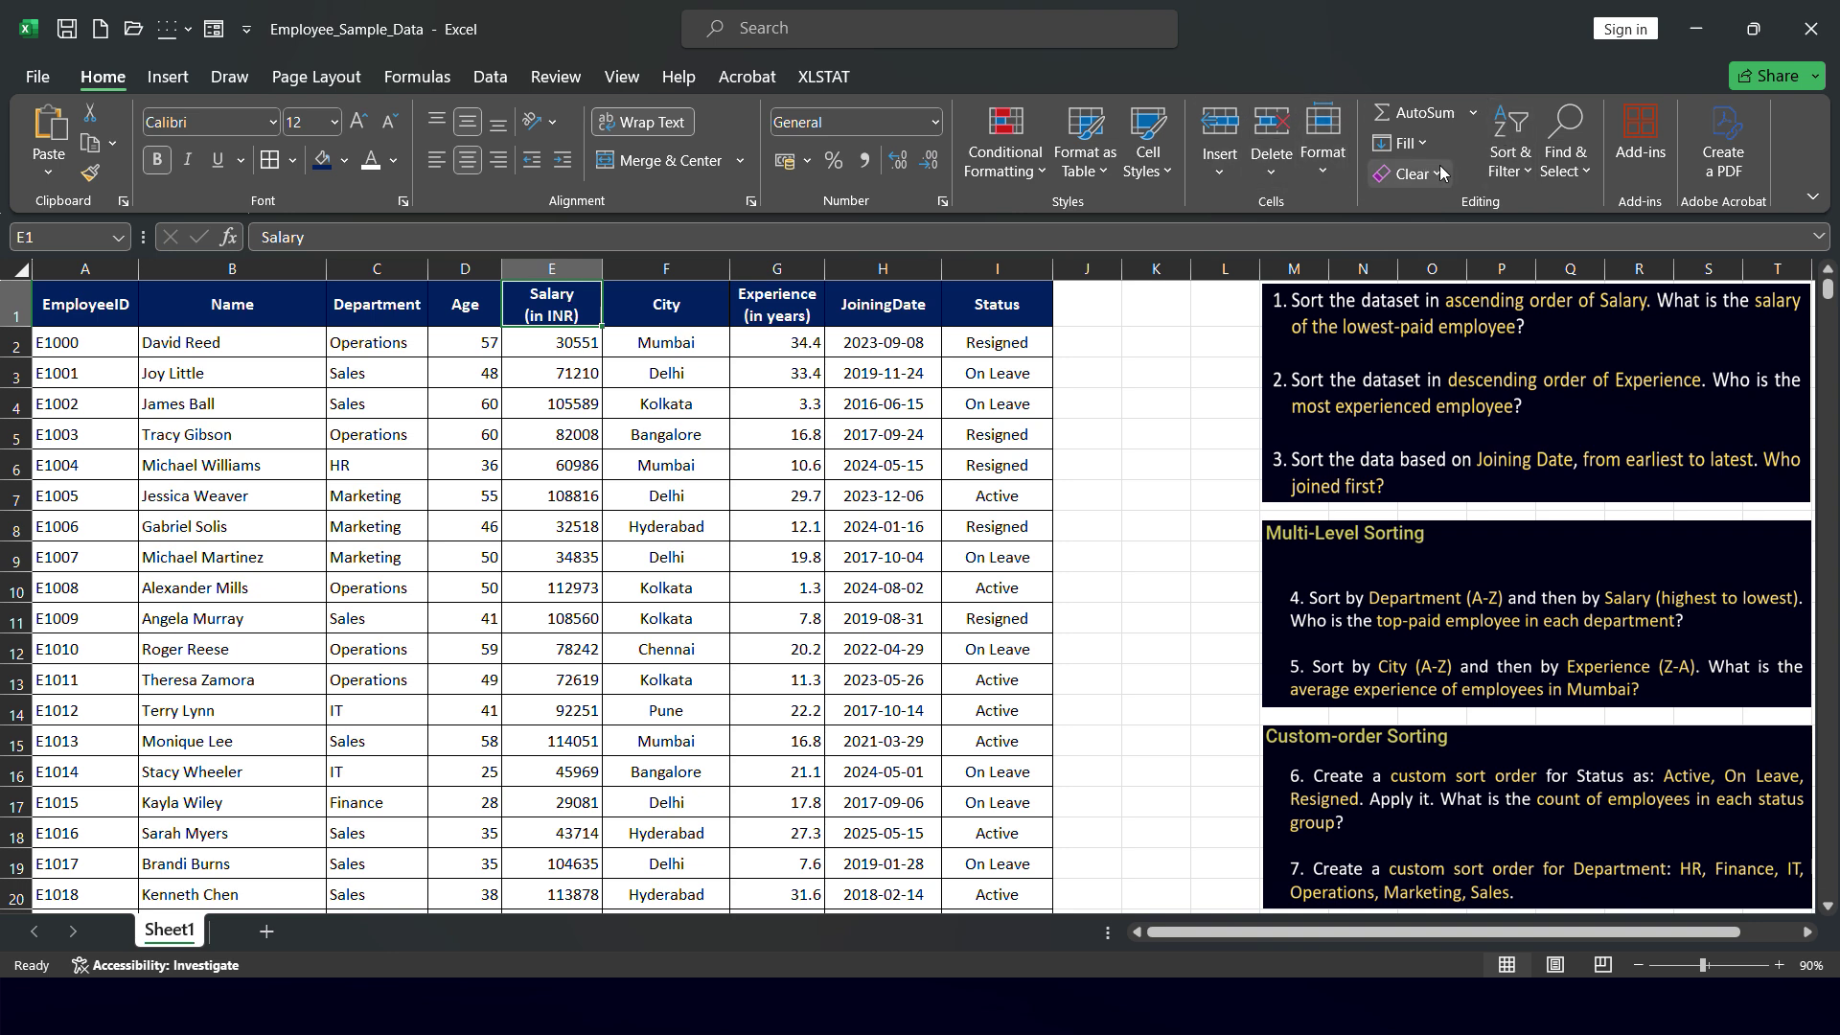
click(1517, 169)
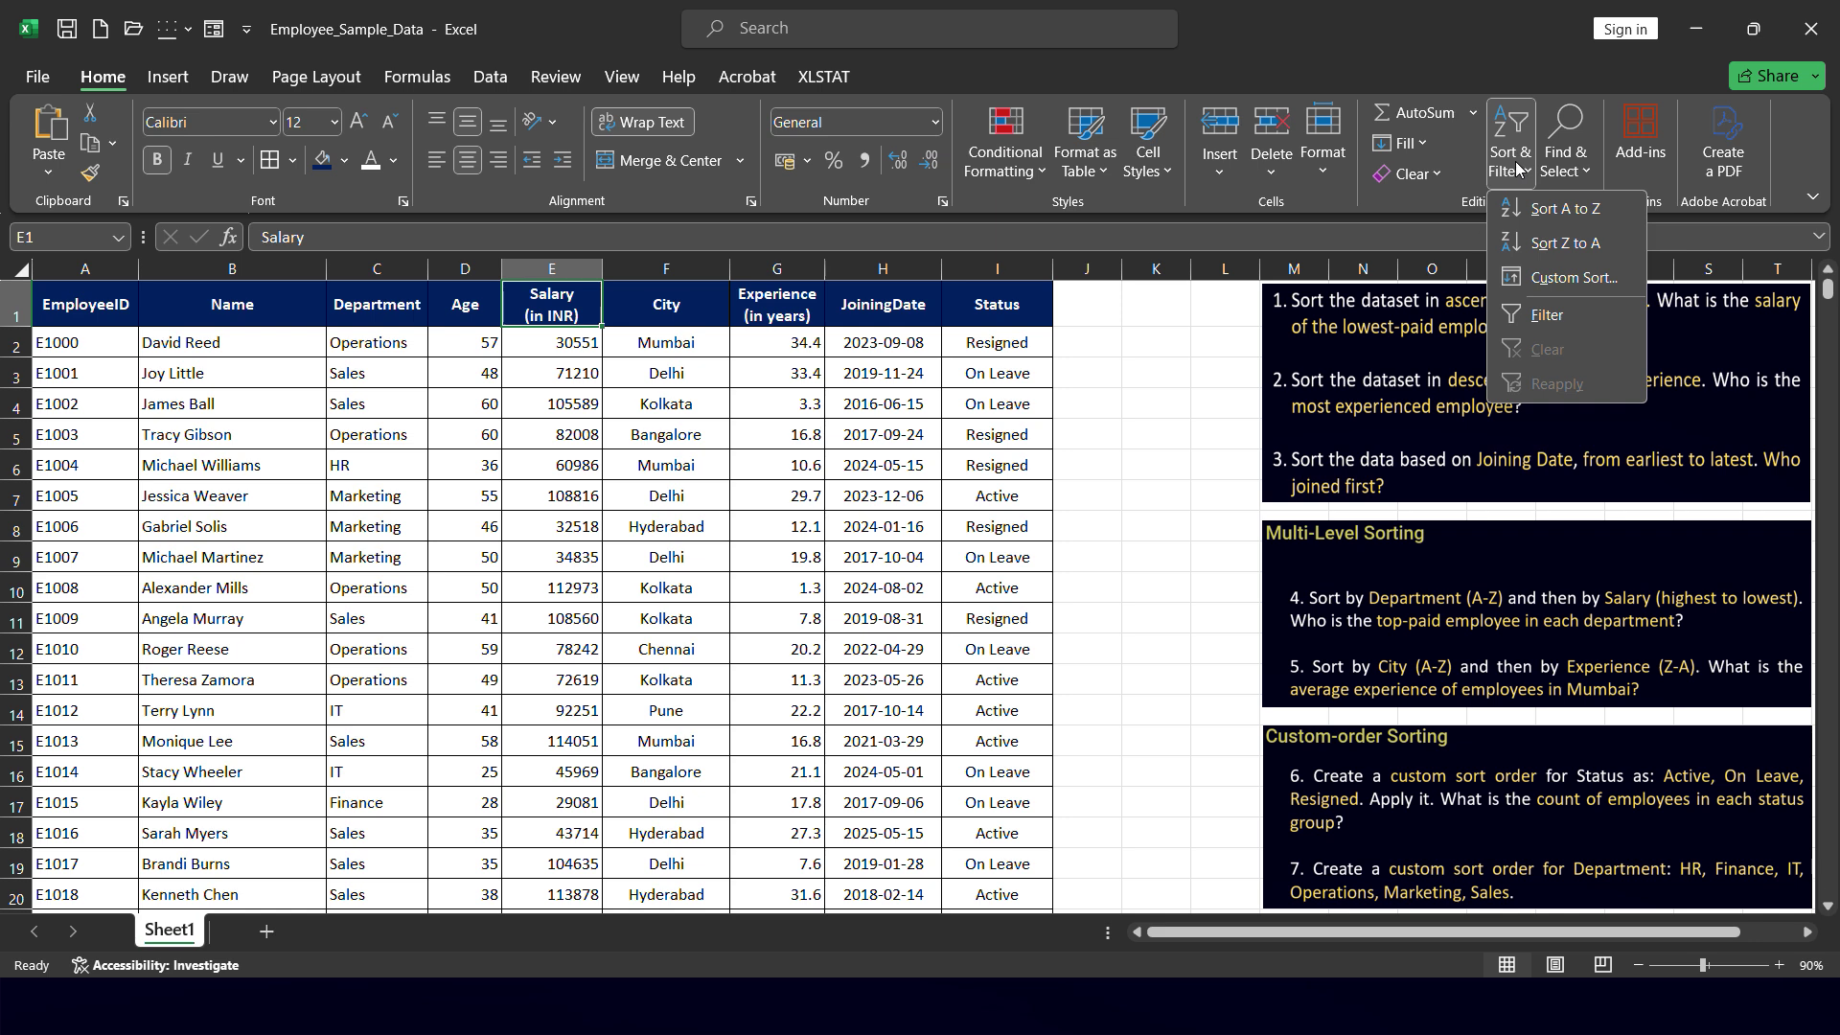
click(1536, 212)
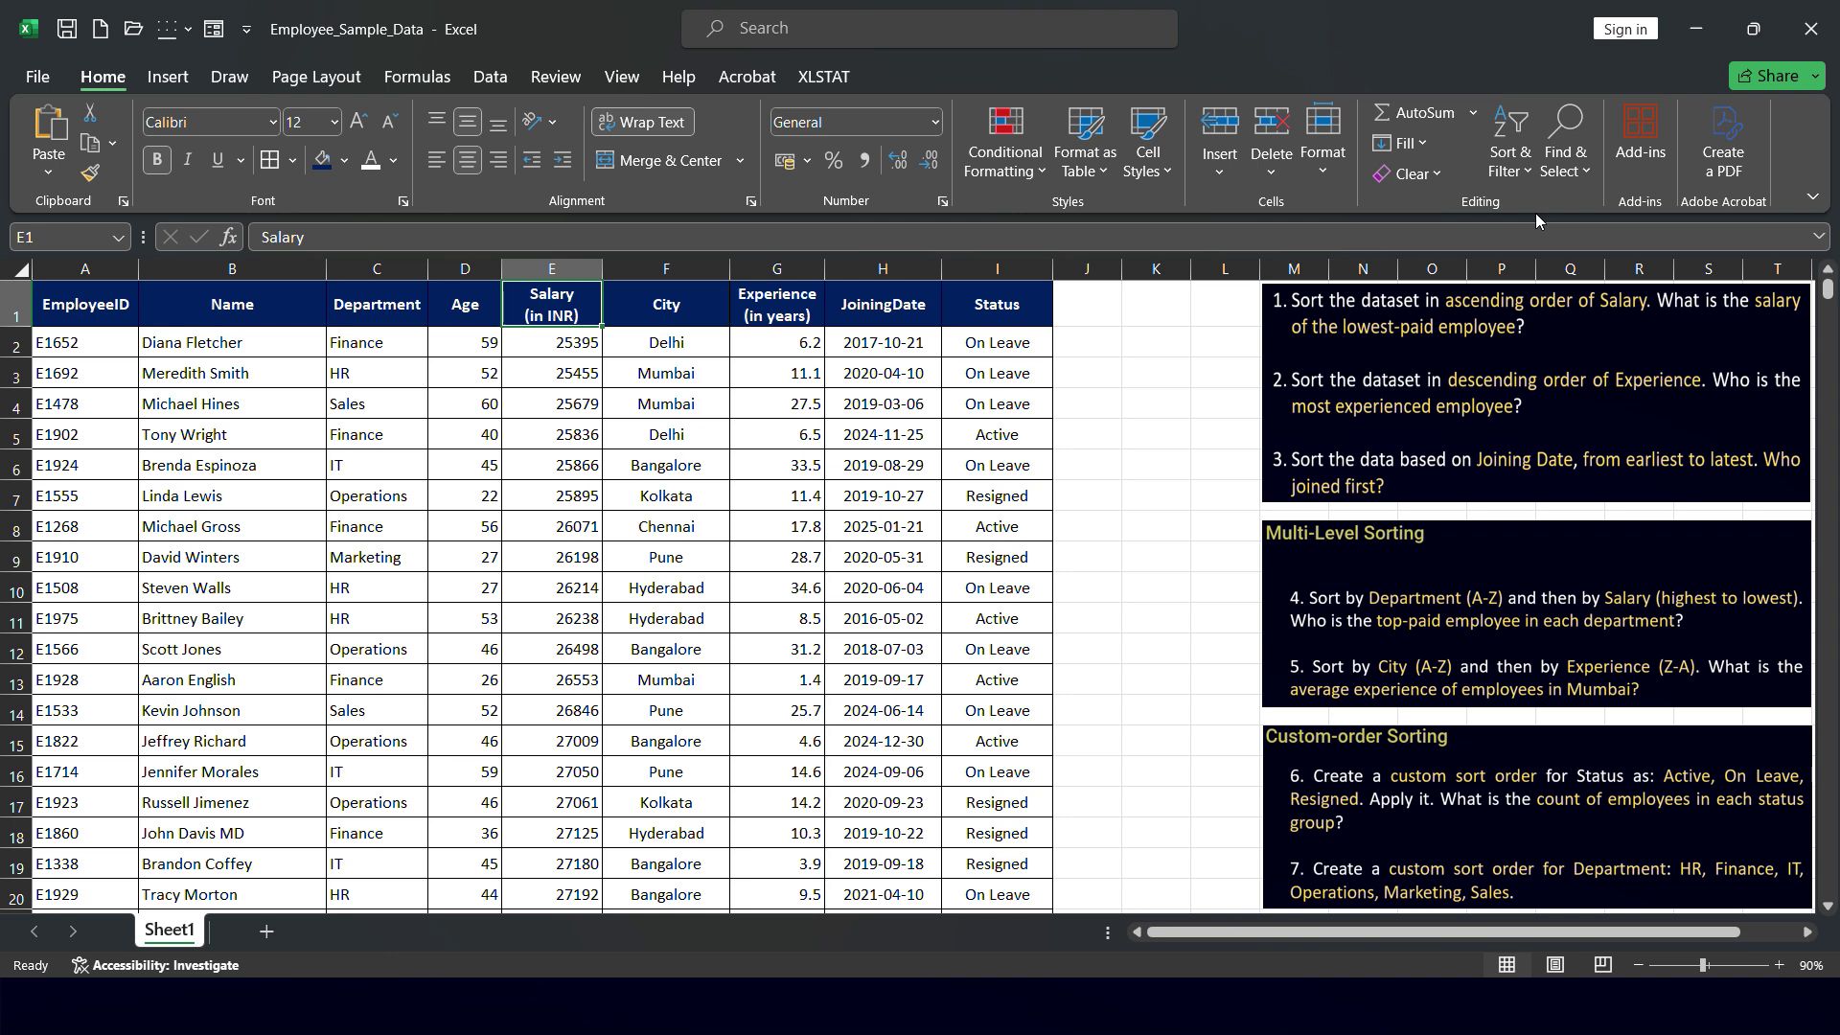
click(537, 352)
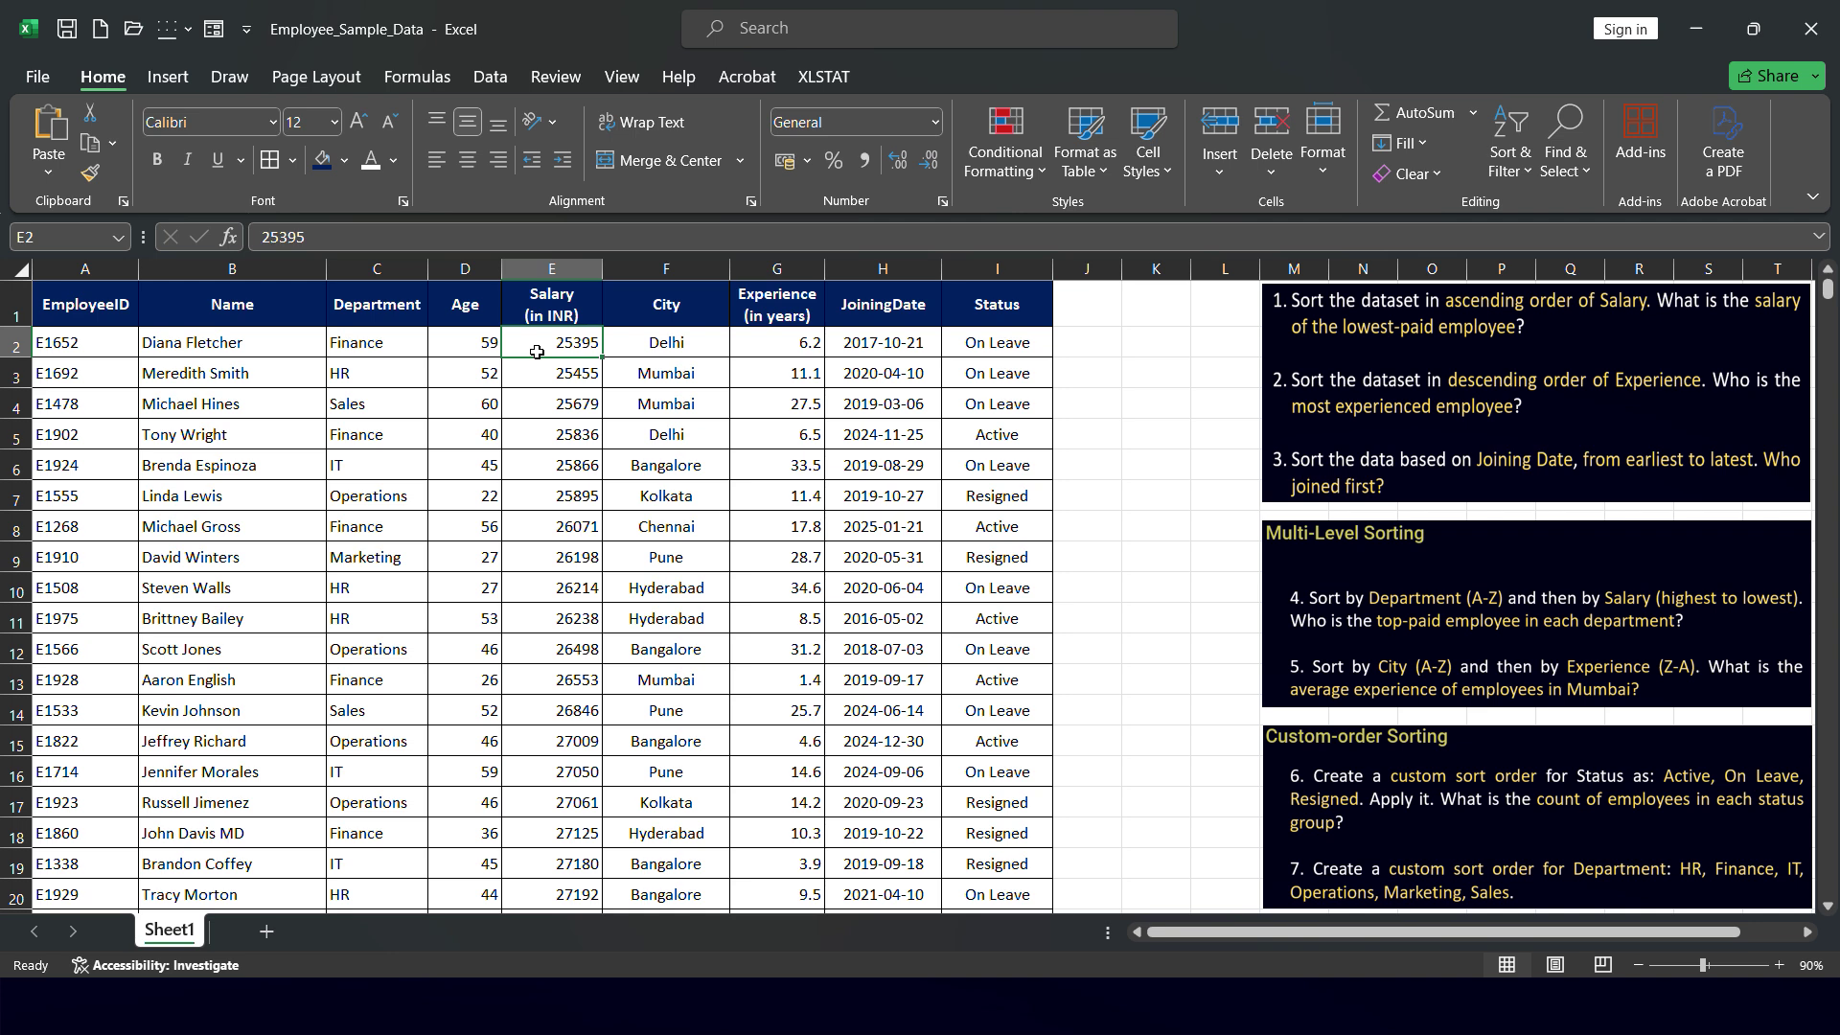
key(ctrl+Down)
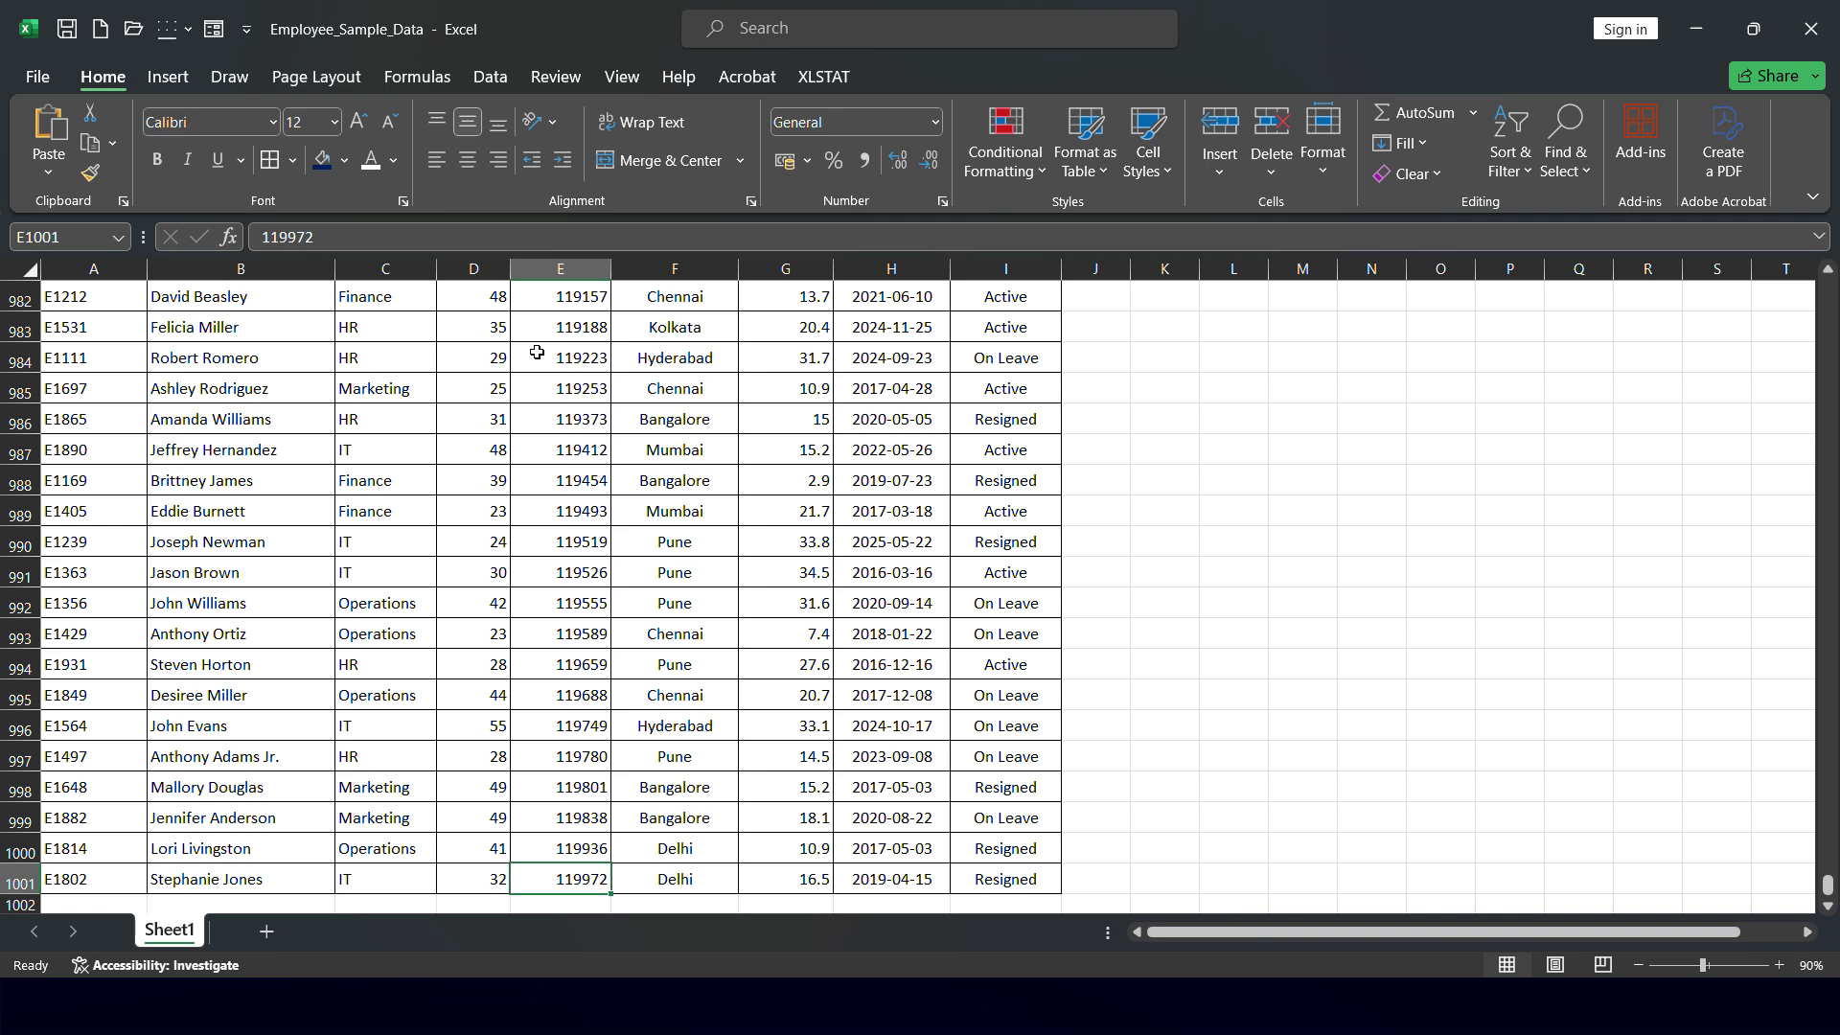
key(ctrl+Up)
key(Down)
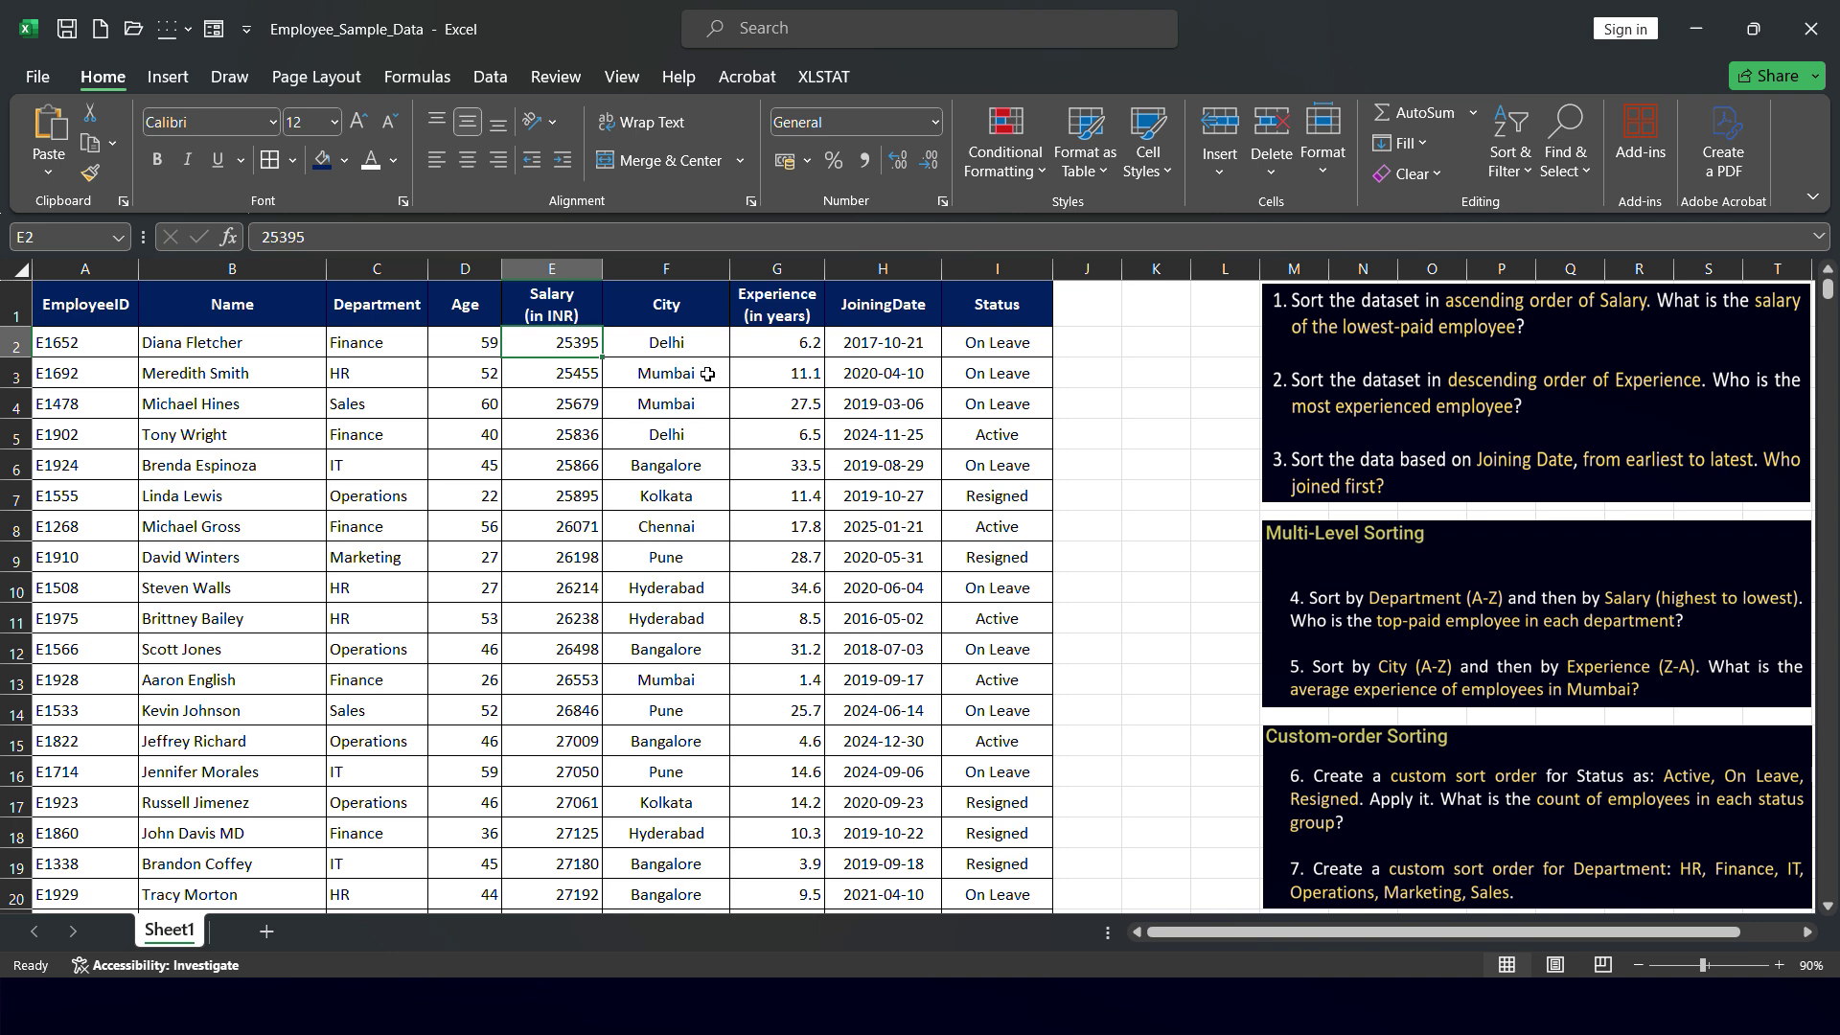
Sort the dataset by Experience in descending order and check the first and last records.
click(791, 313)
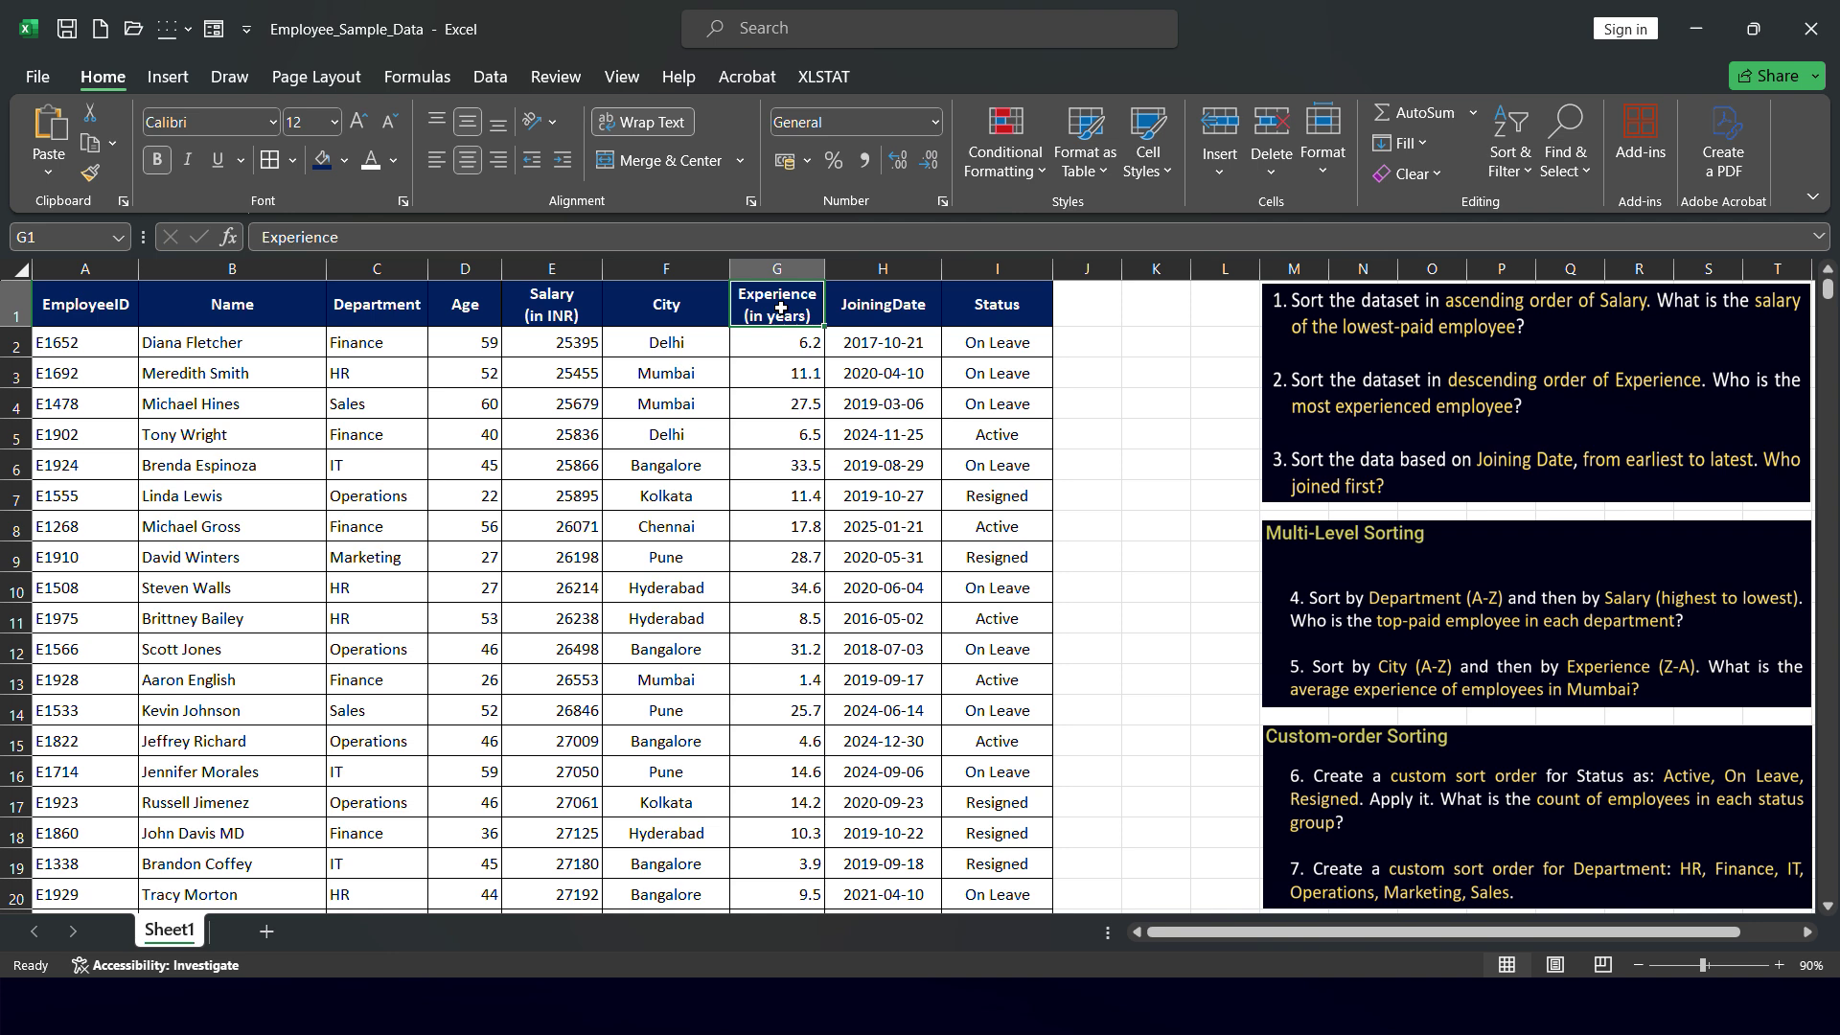
click(1515, 181)
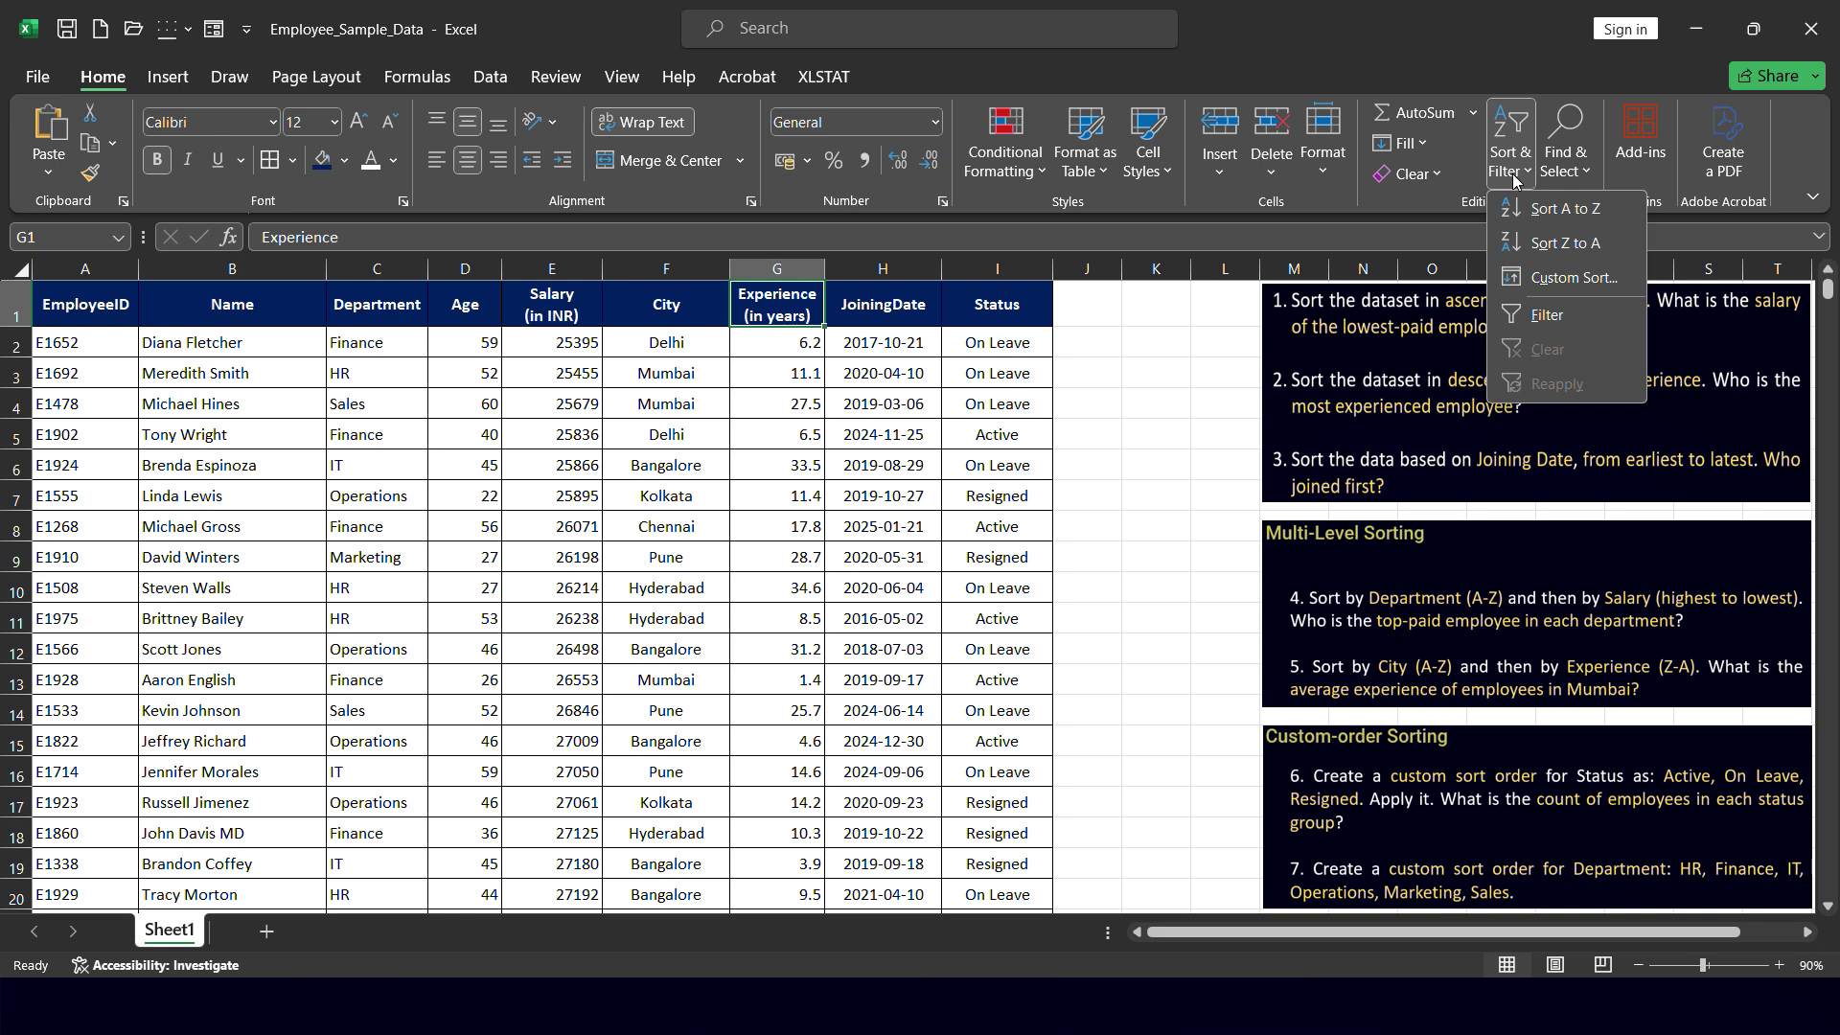
click(1545, 259)
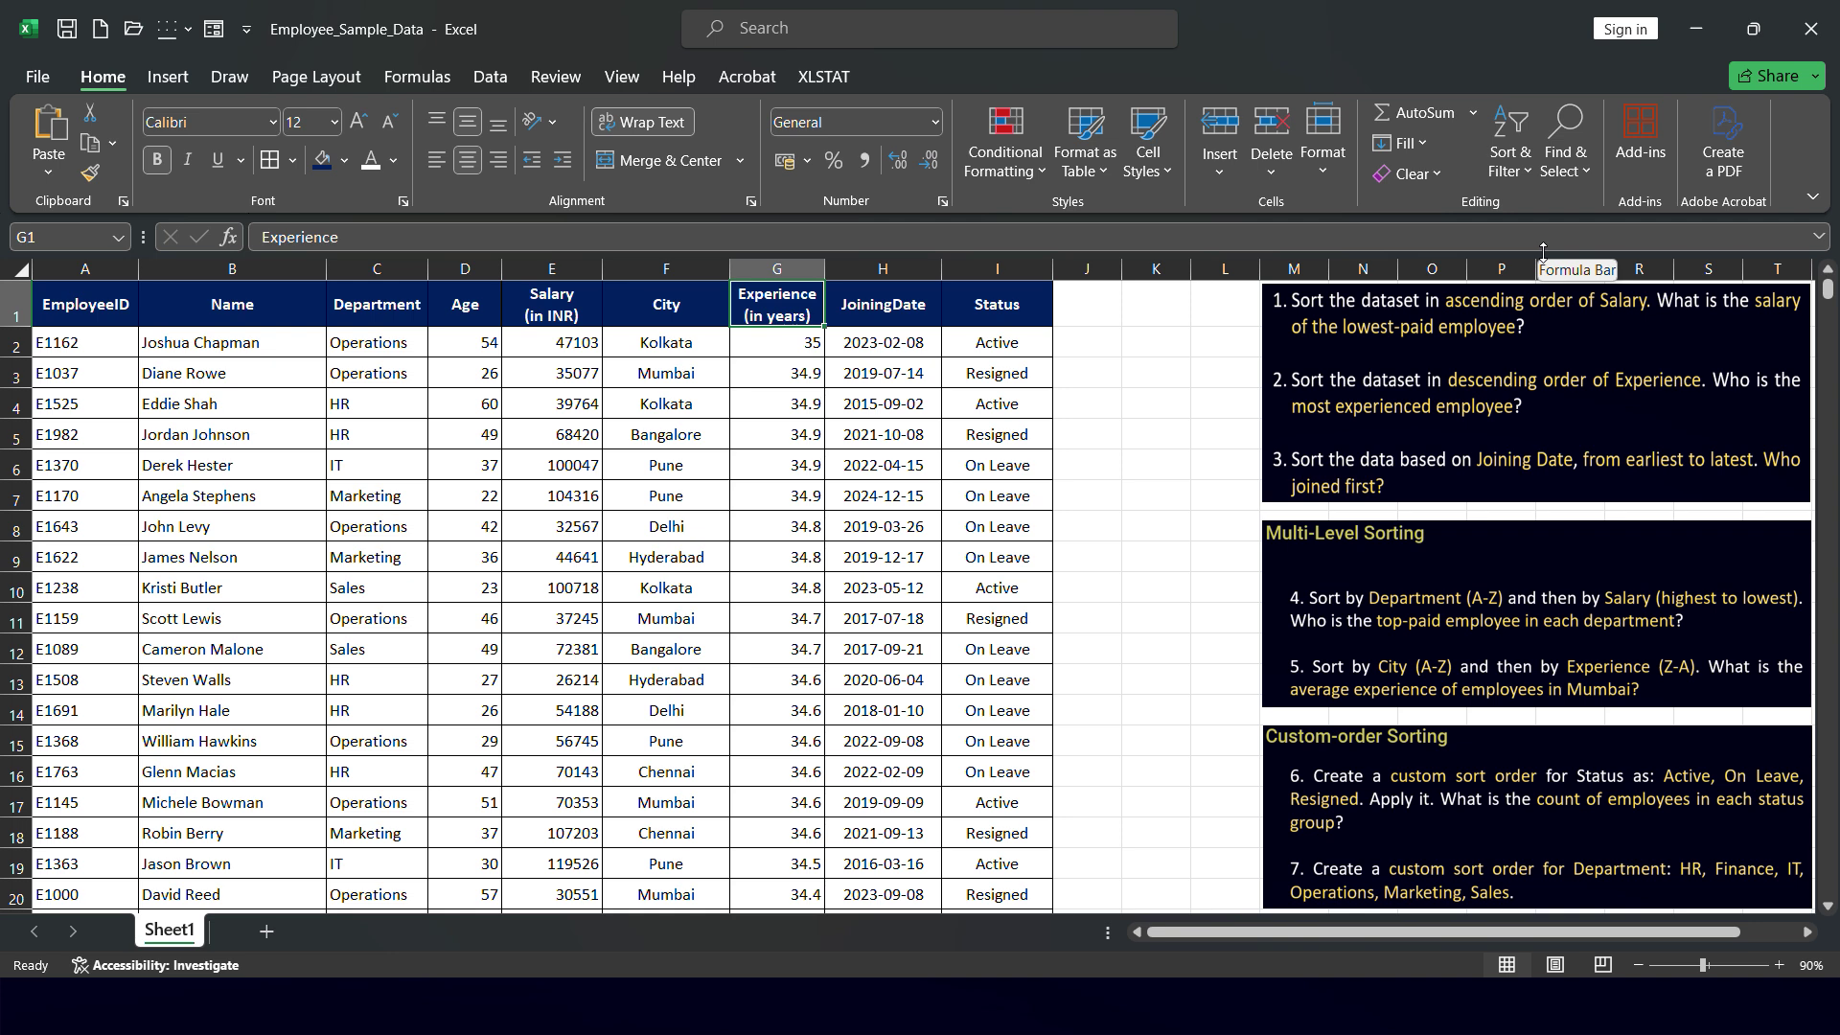
key(ctrl+Down)
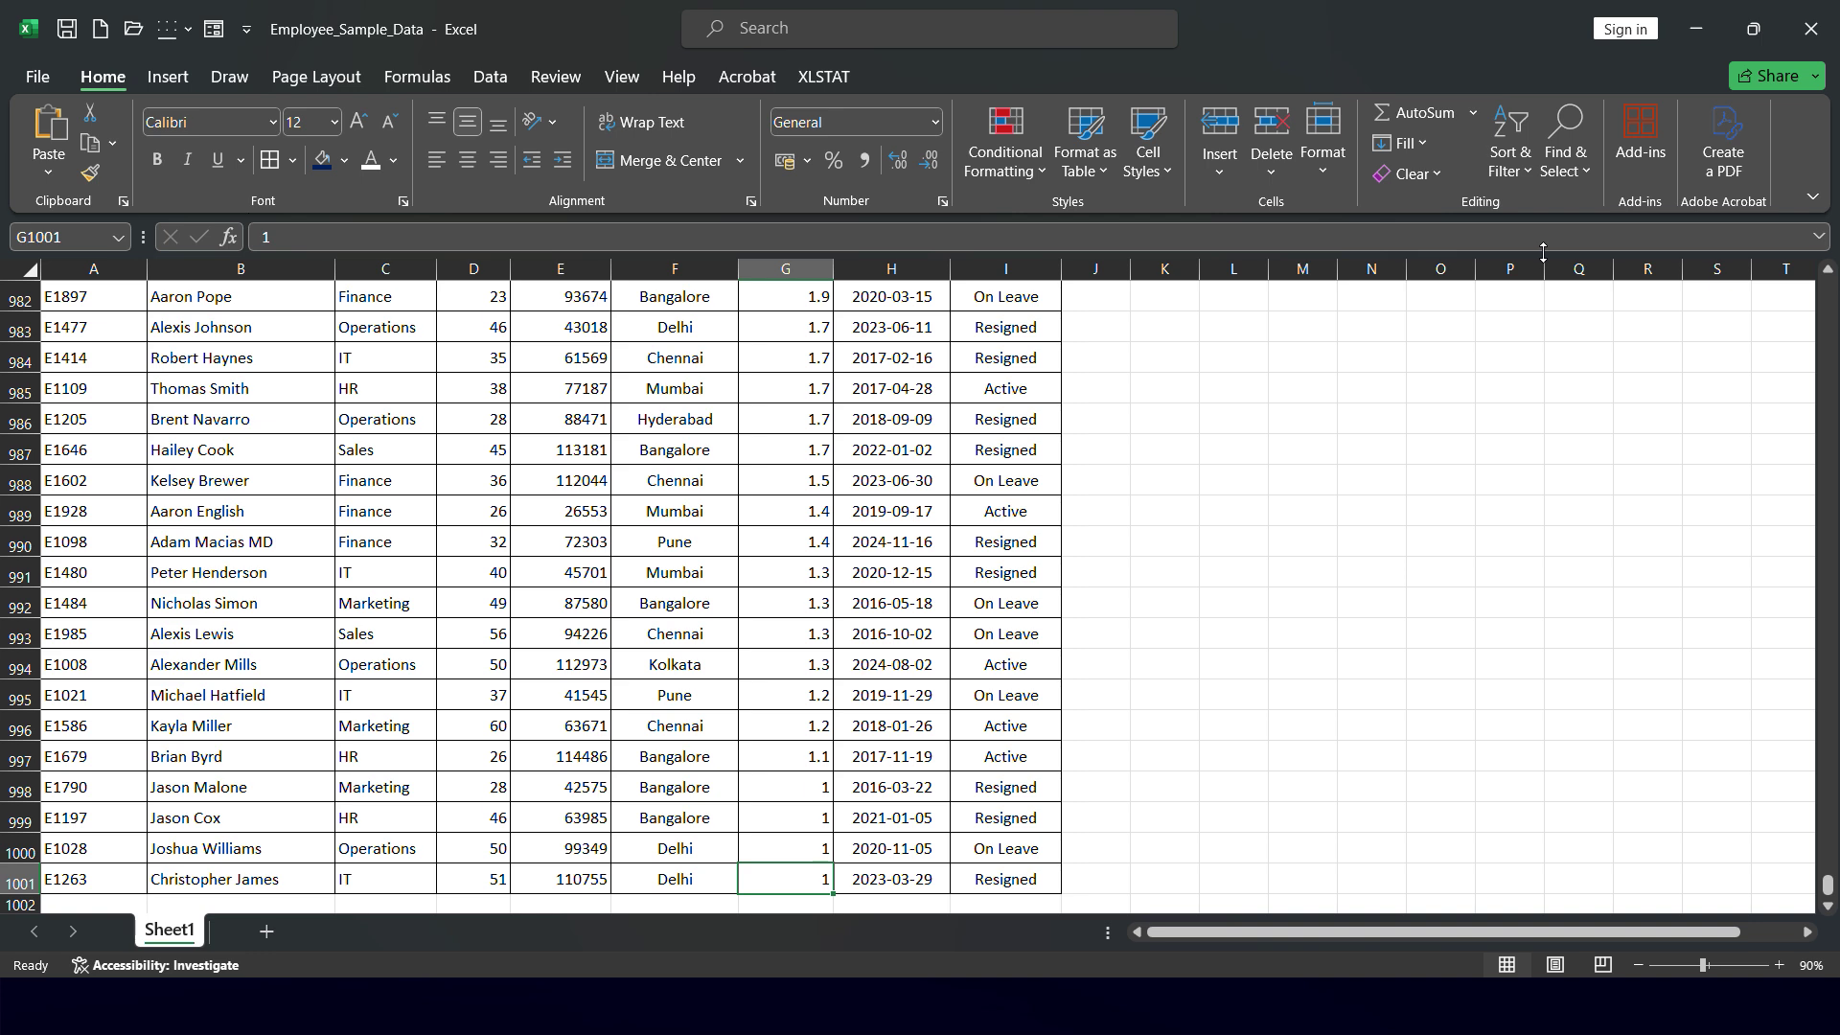
key(ctrl+Up)
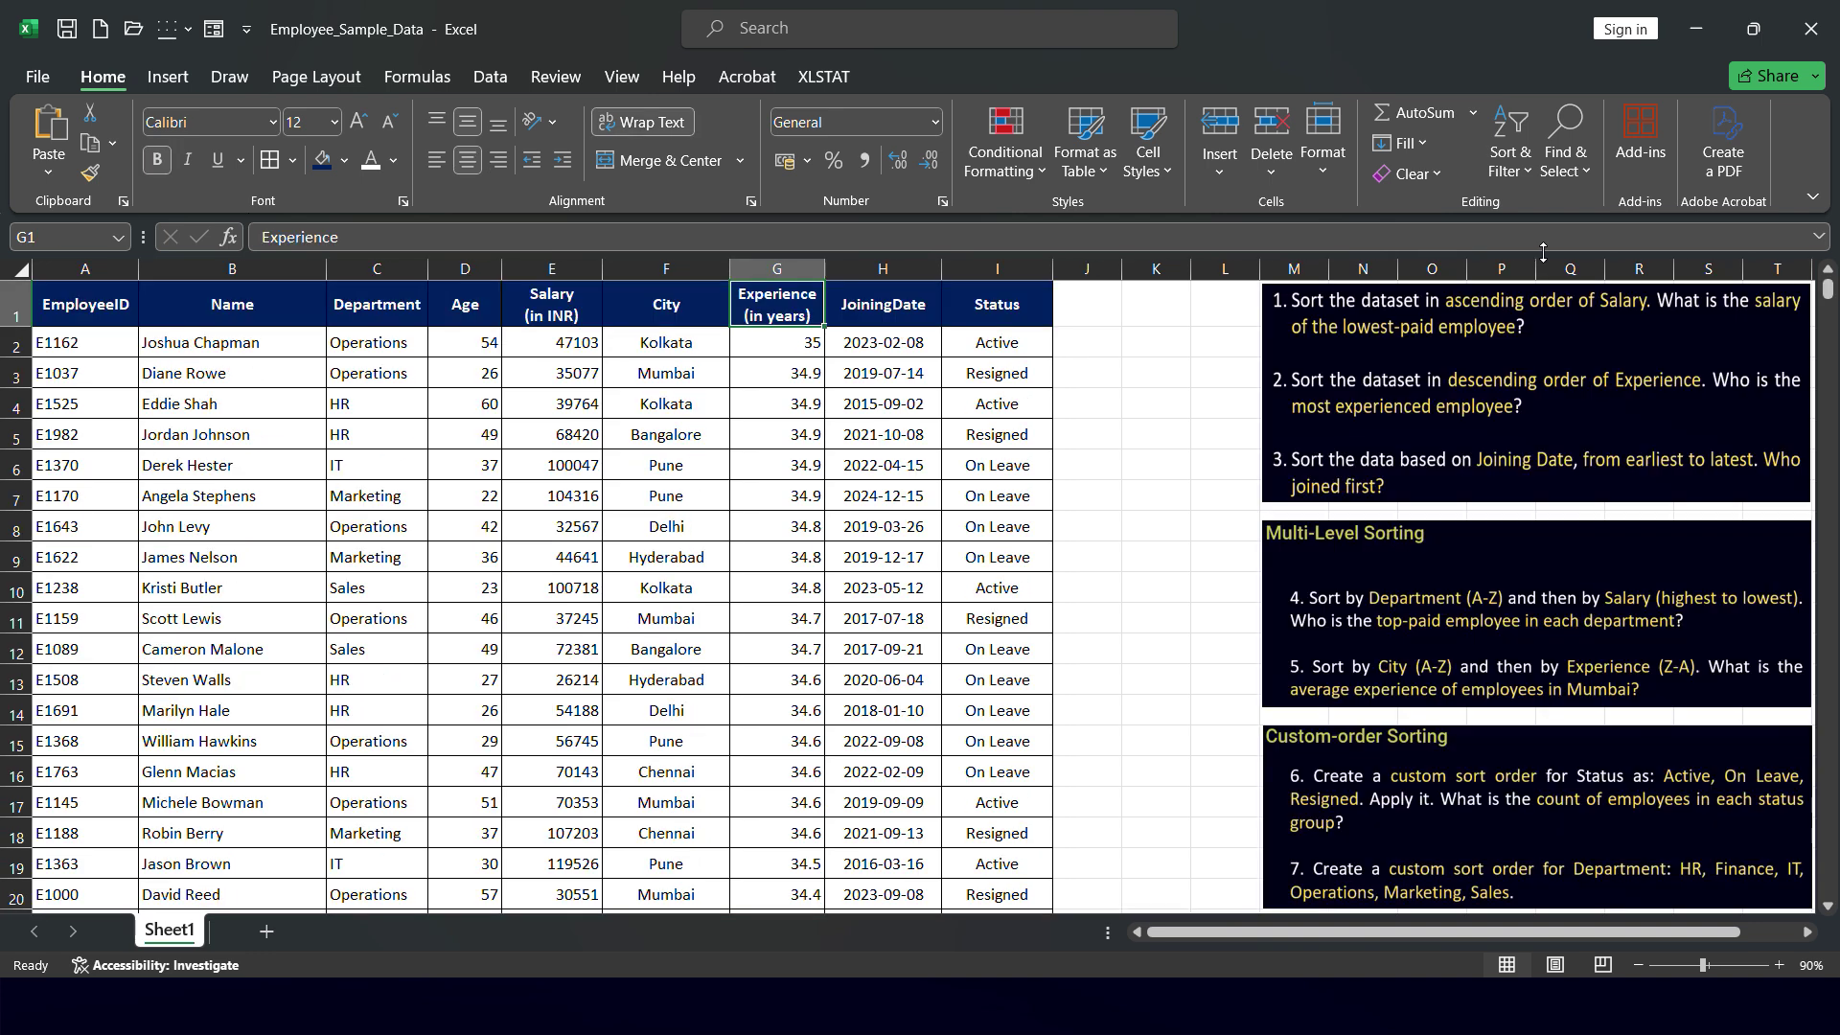
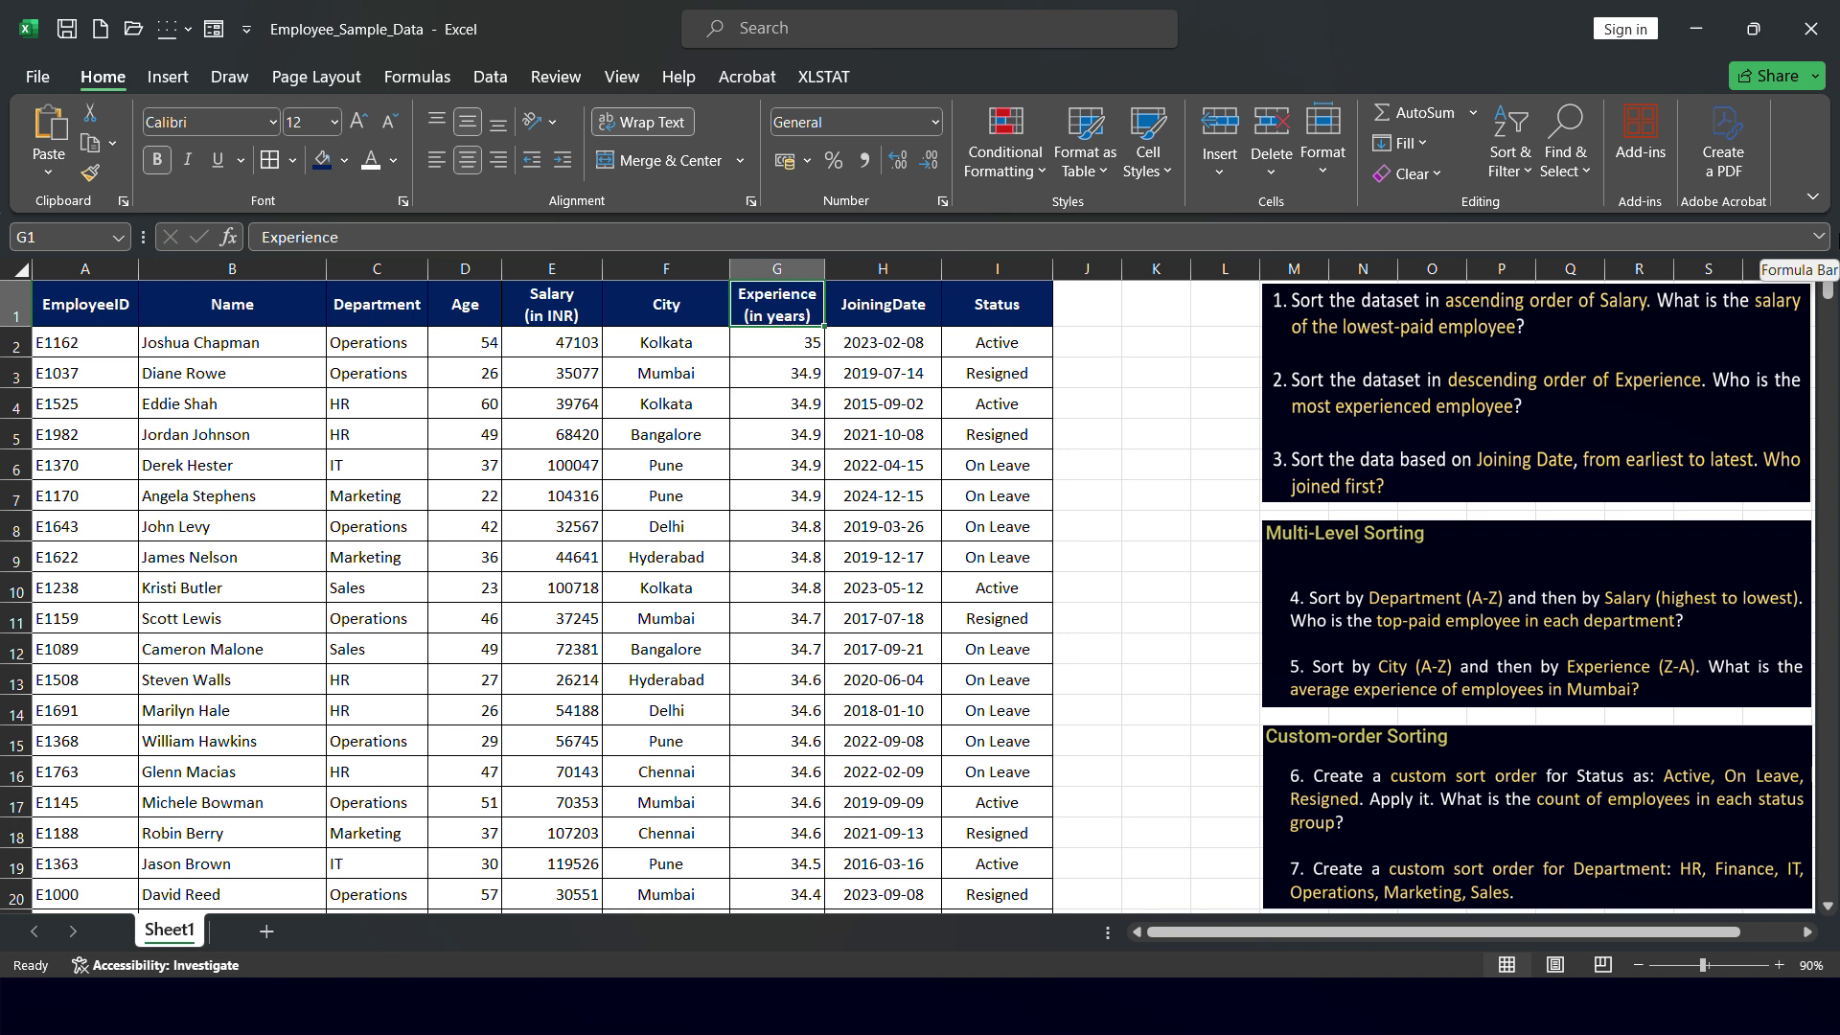
Sort the dataset by JoiningDate from earliest to latest.
click(875, 321)
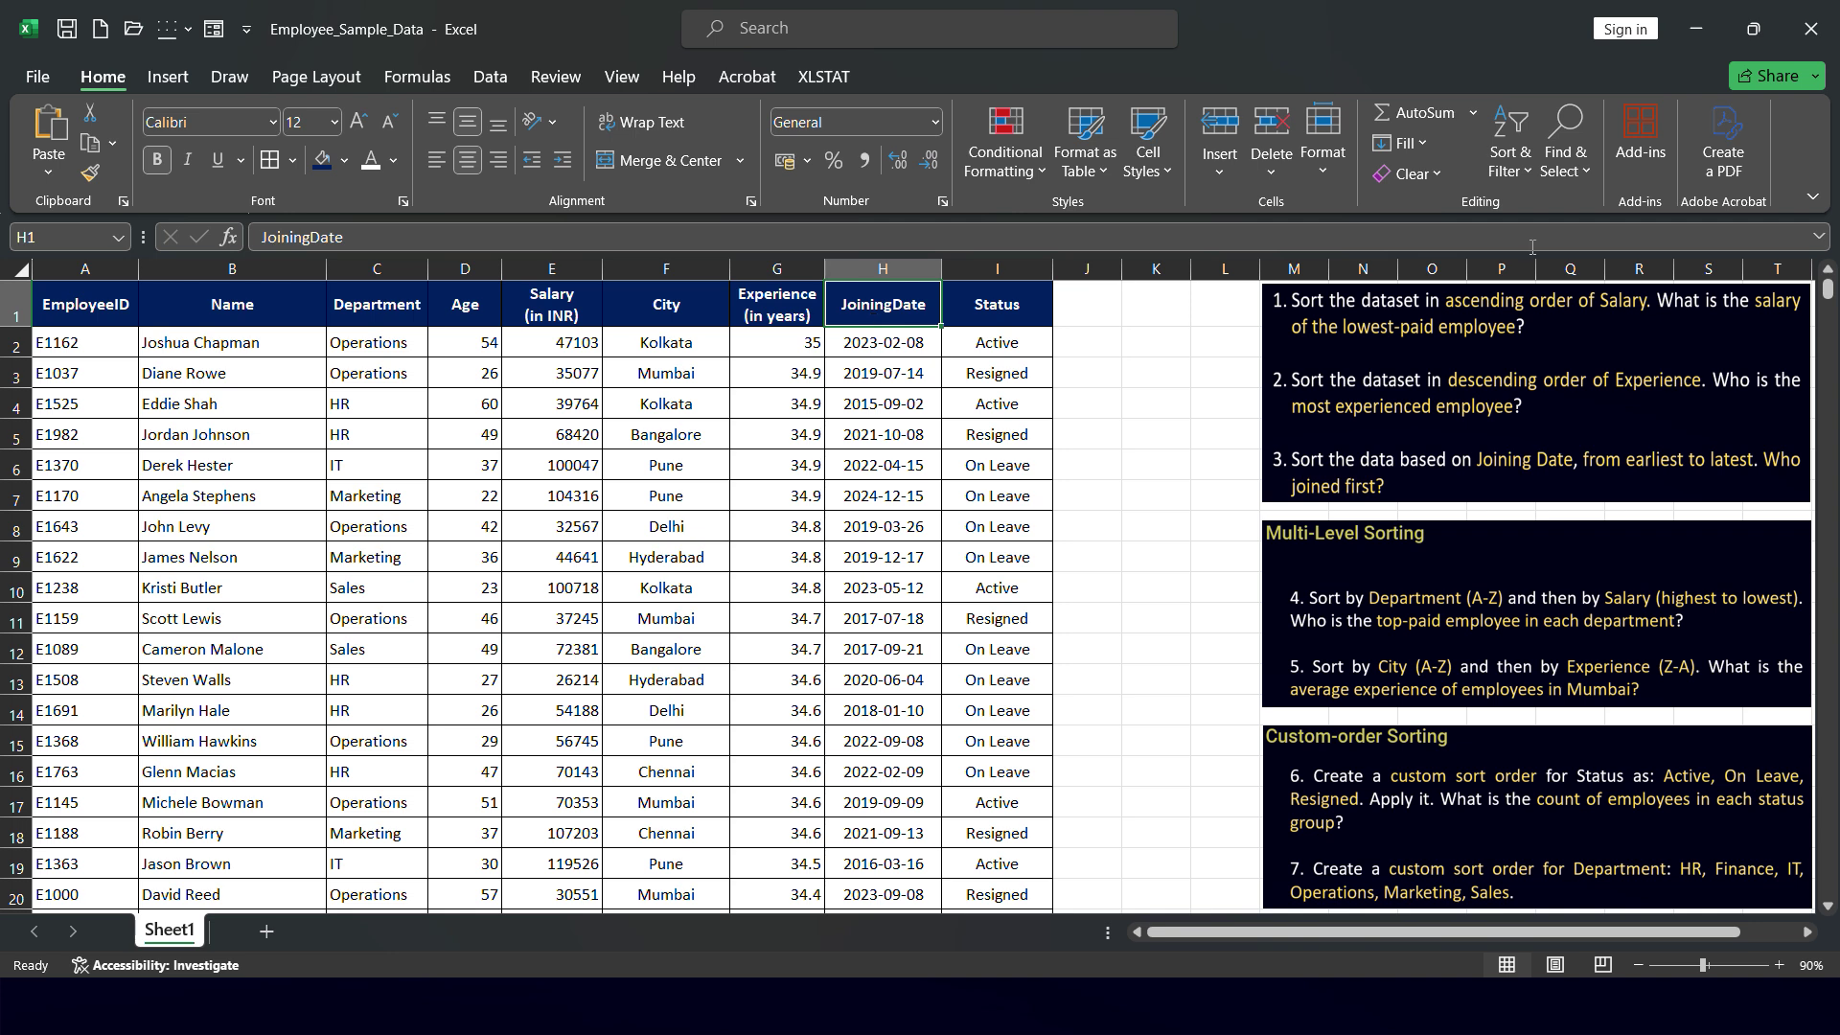
click(1509, 159)
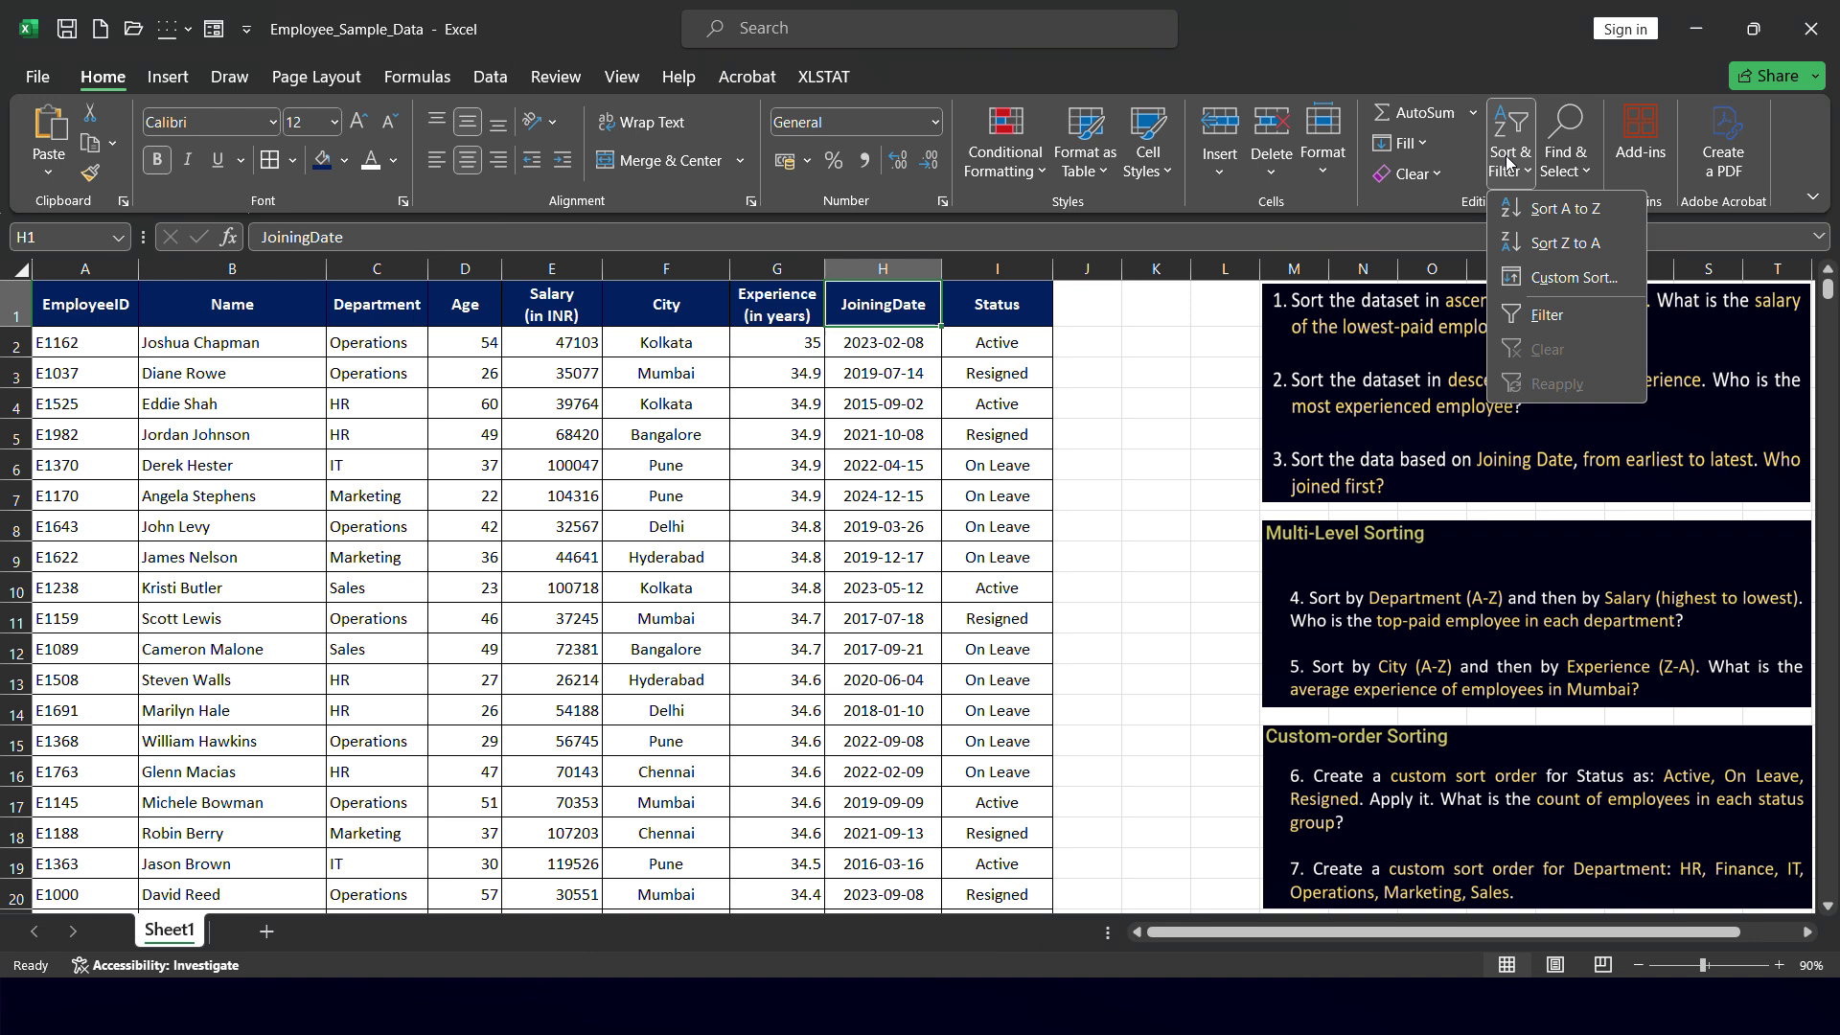
click(1528, 212)
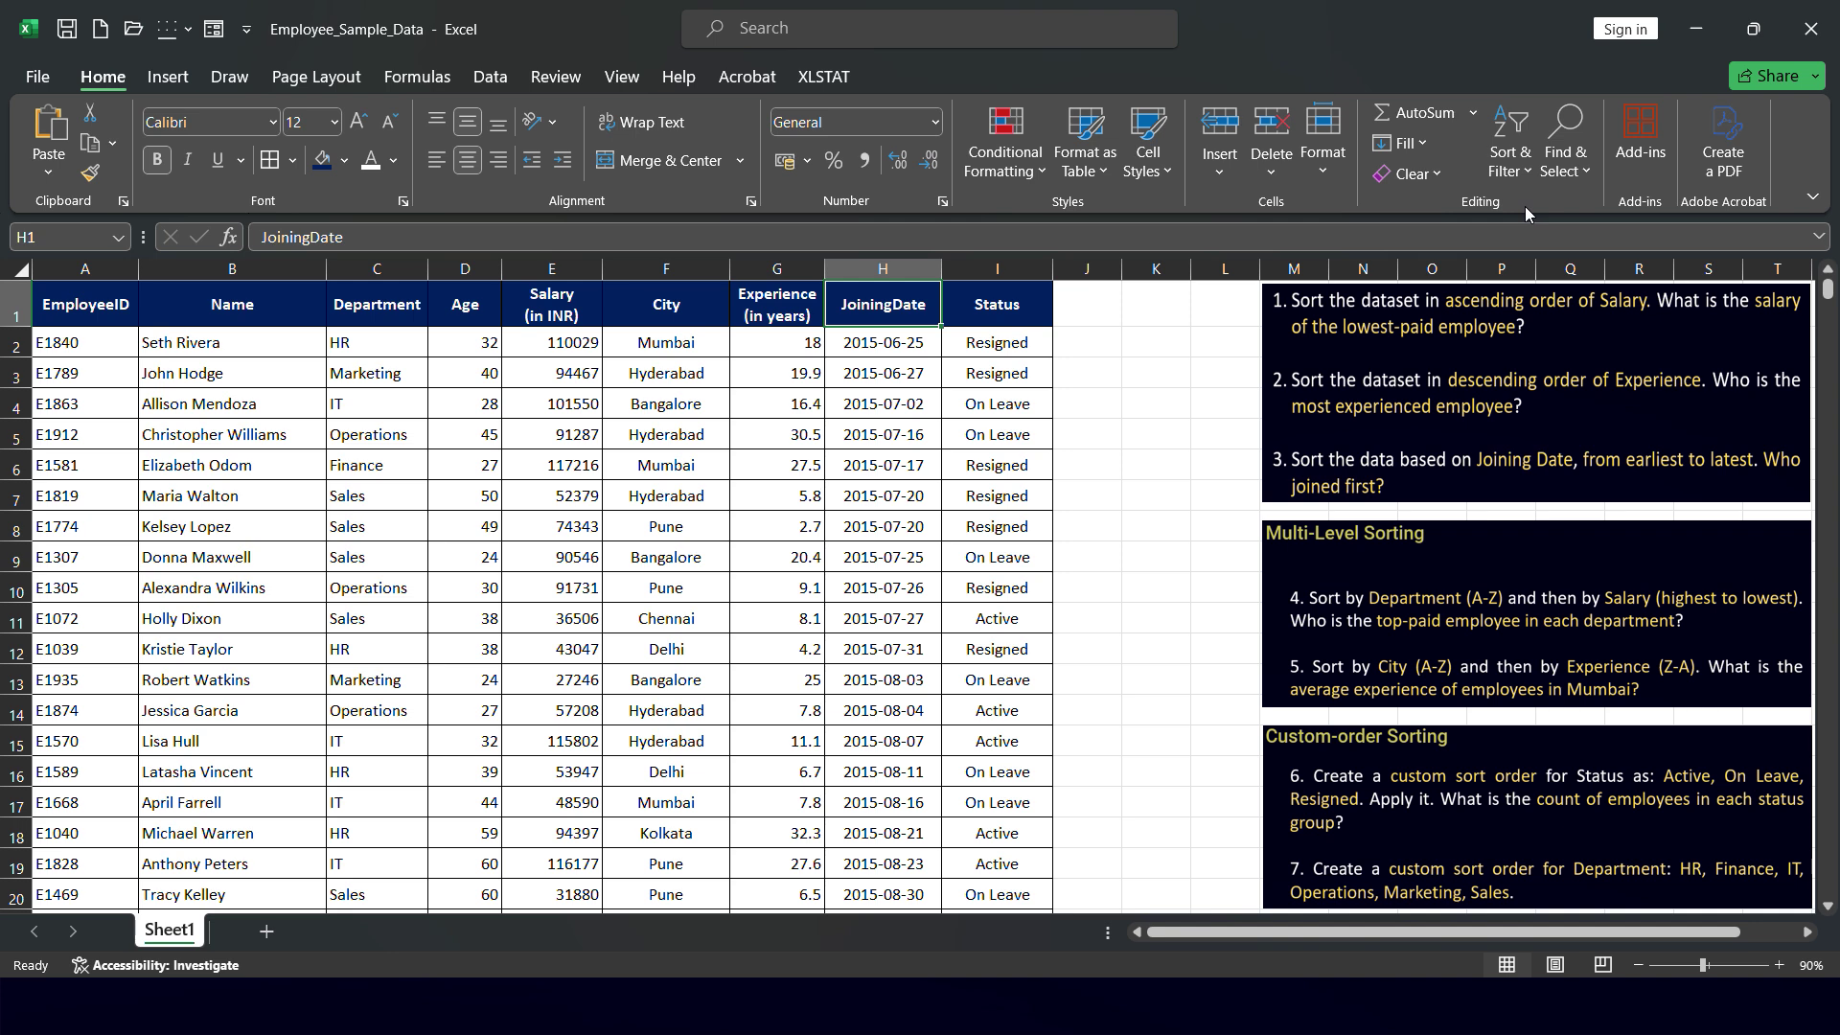
Examine the earliest and latest dates at both ends of the JoiningDate column.
click(901, 434)
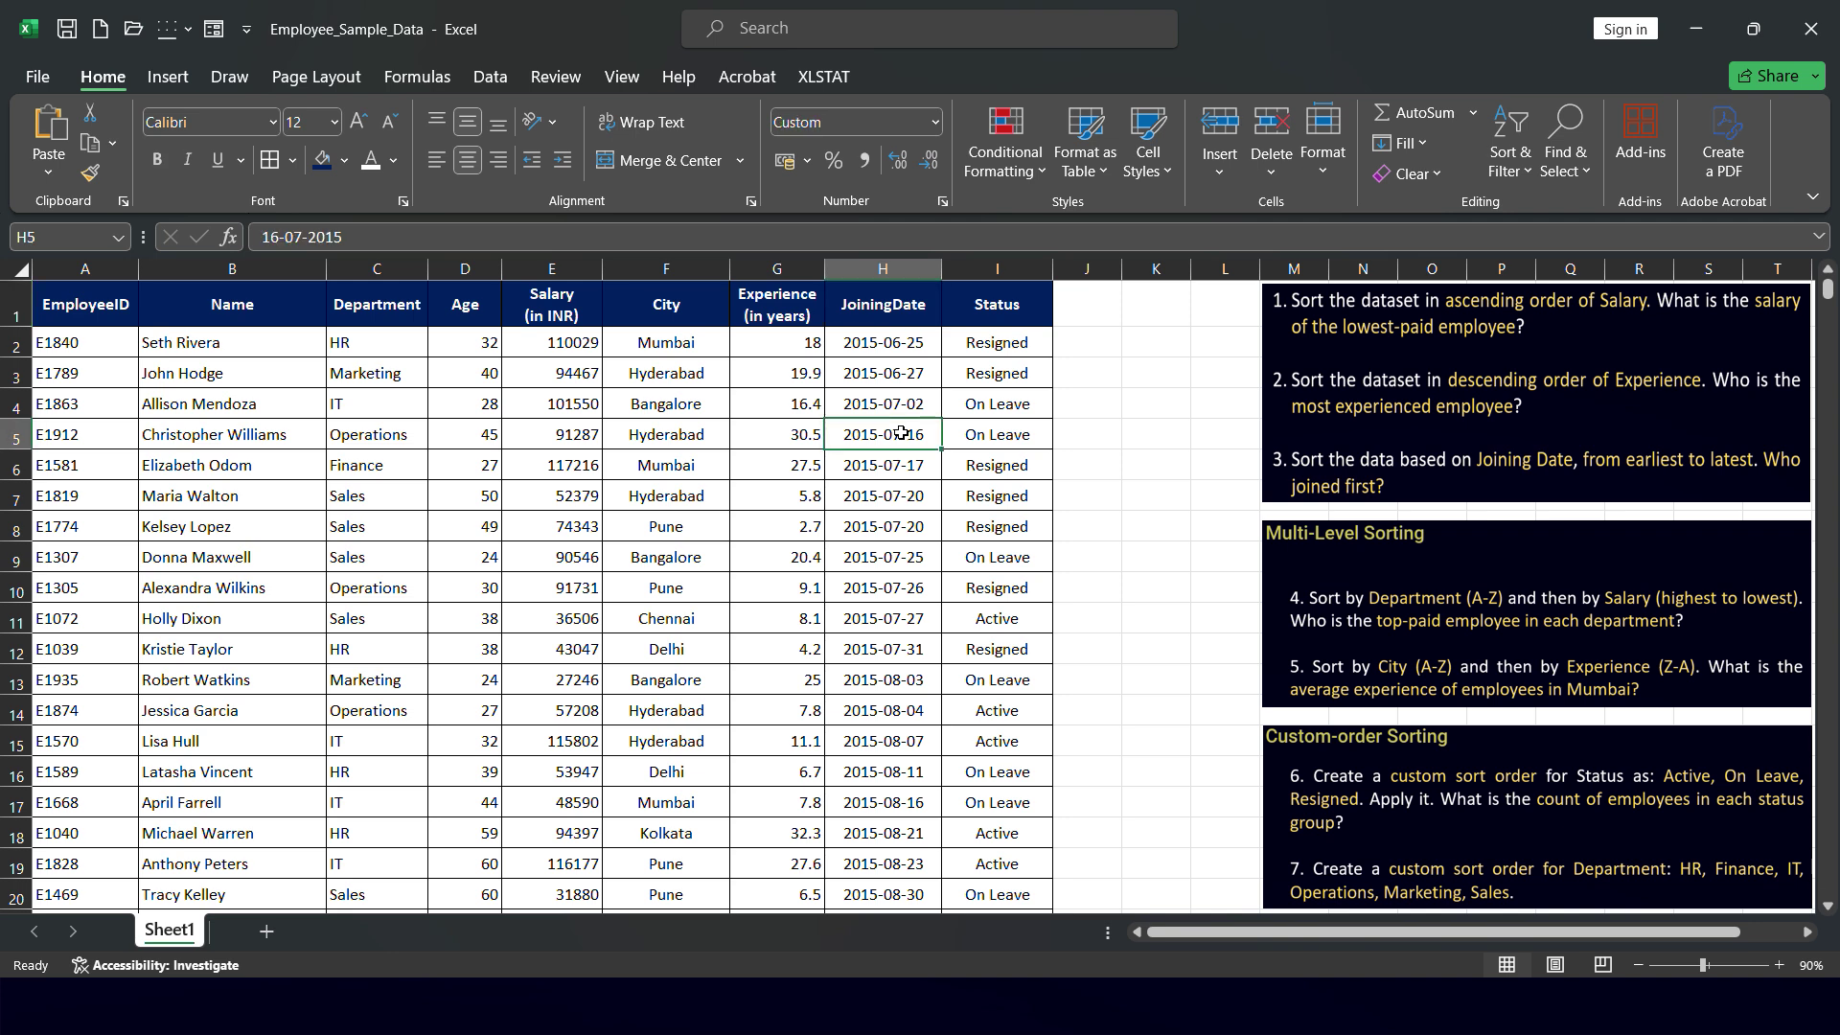
key(ctrl+Down)
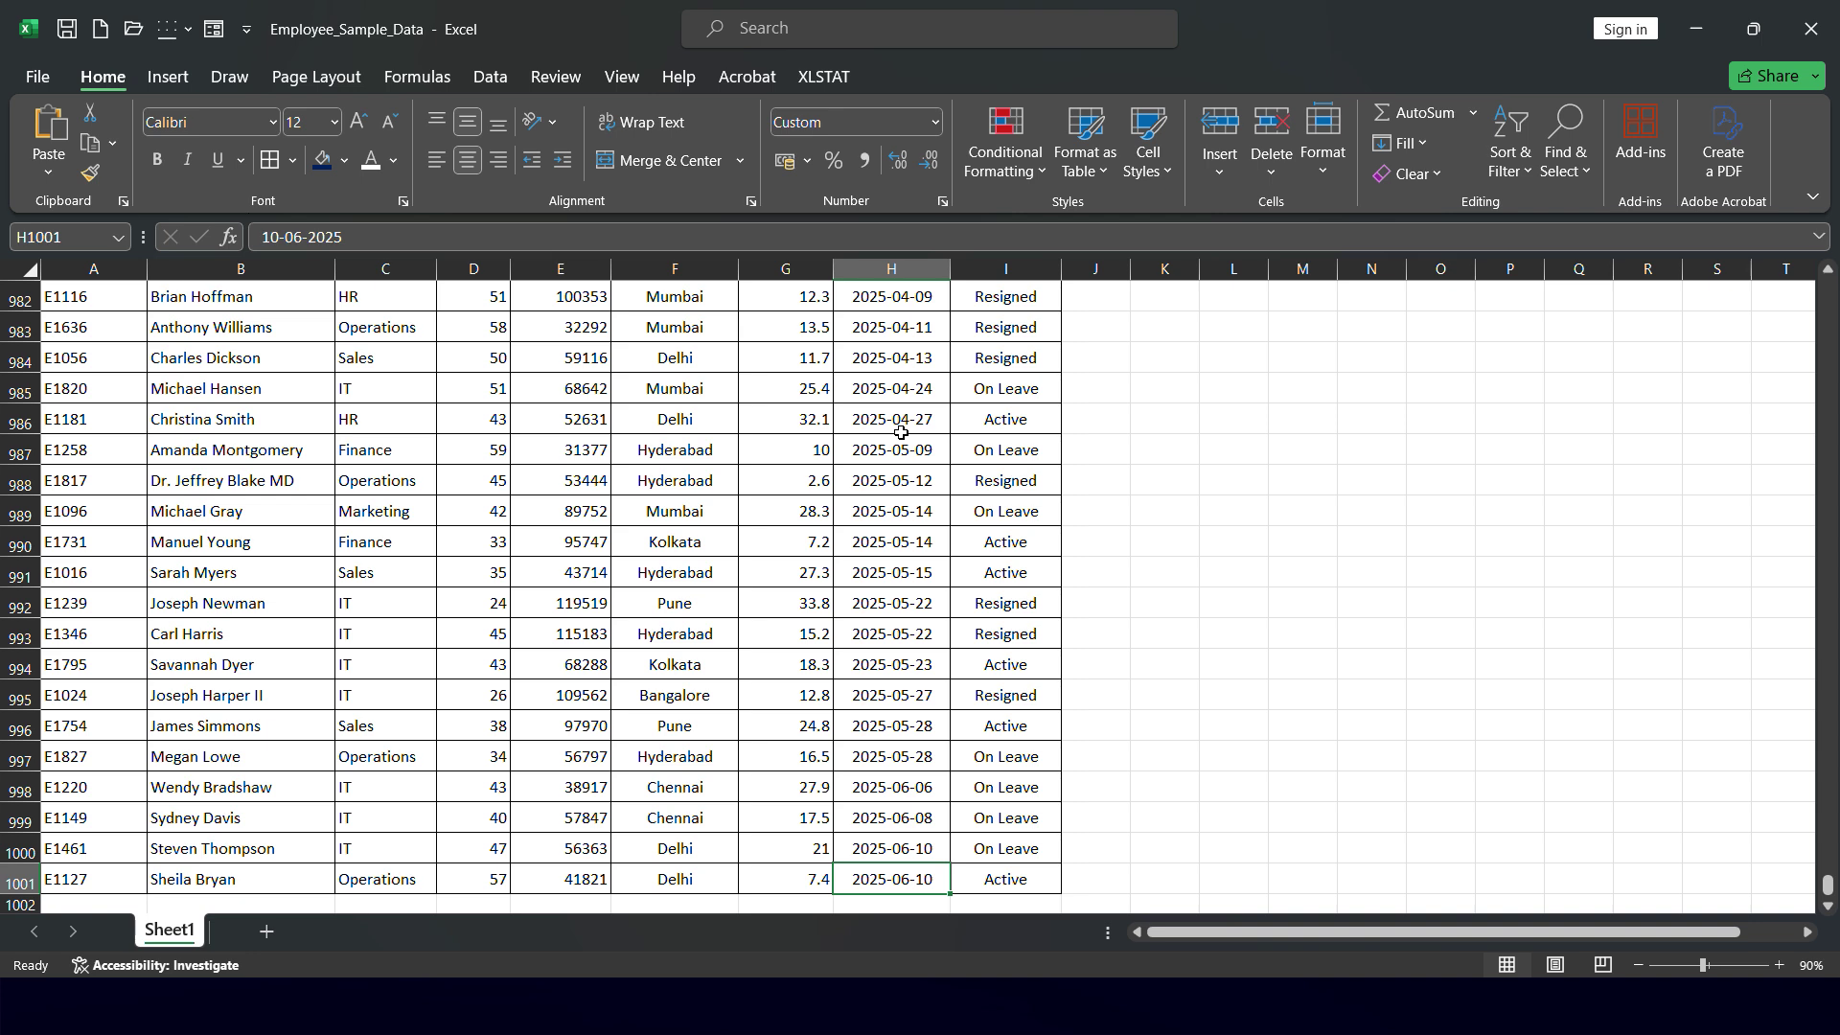
key(Up)
key(ctrl+Up)
key(Down)
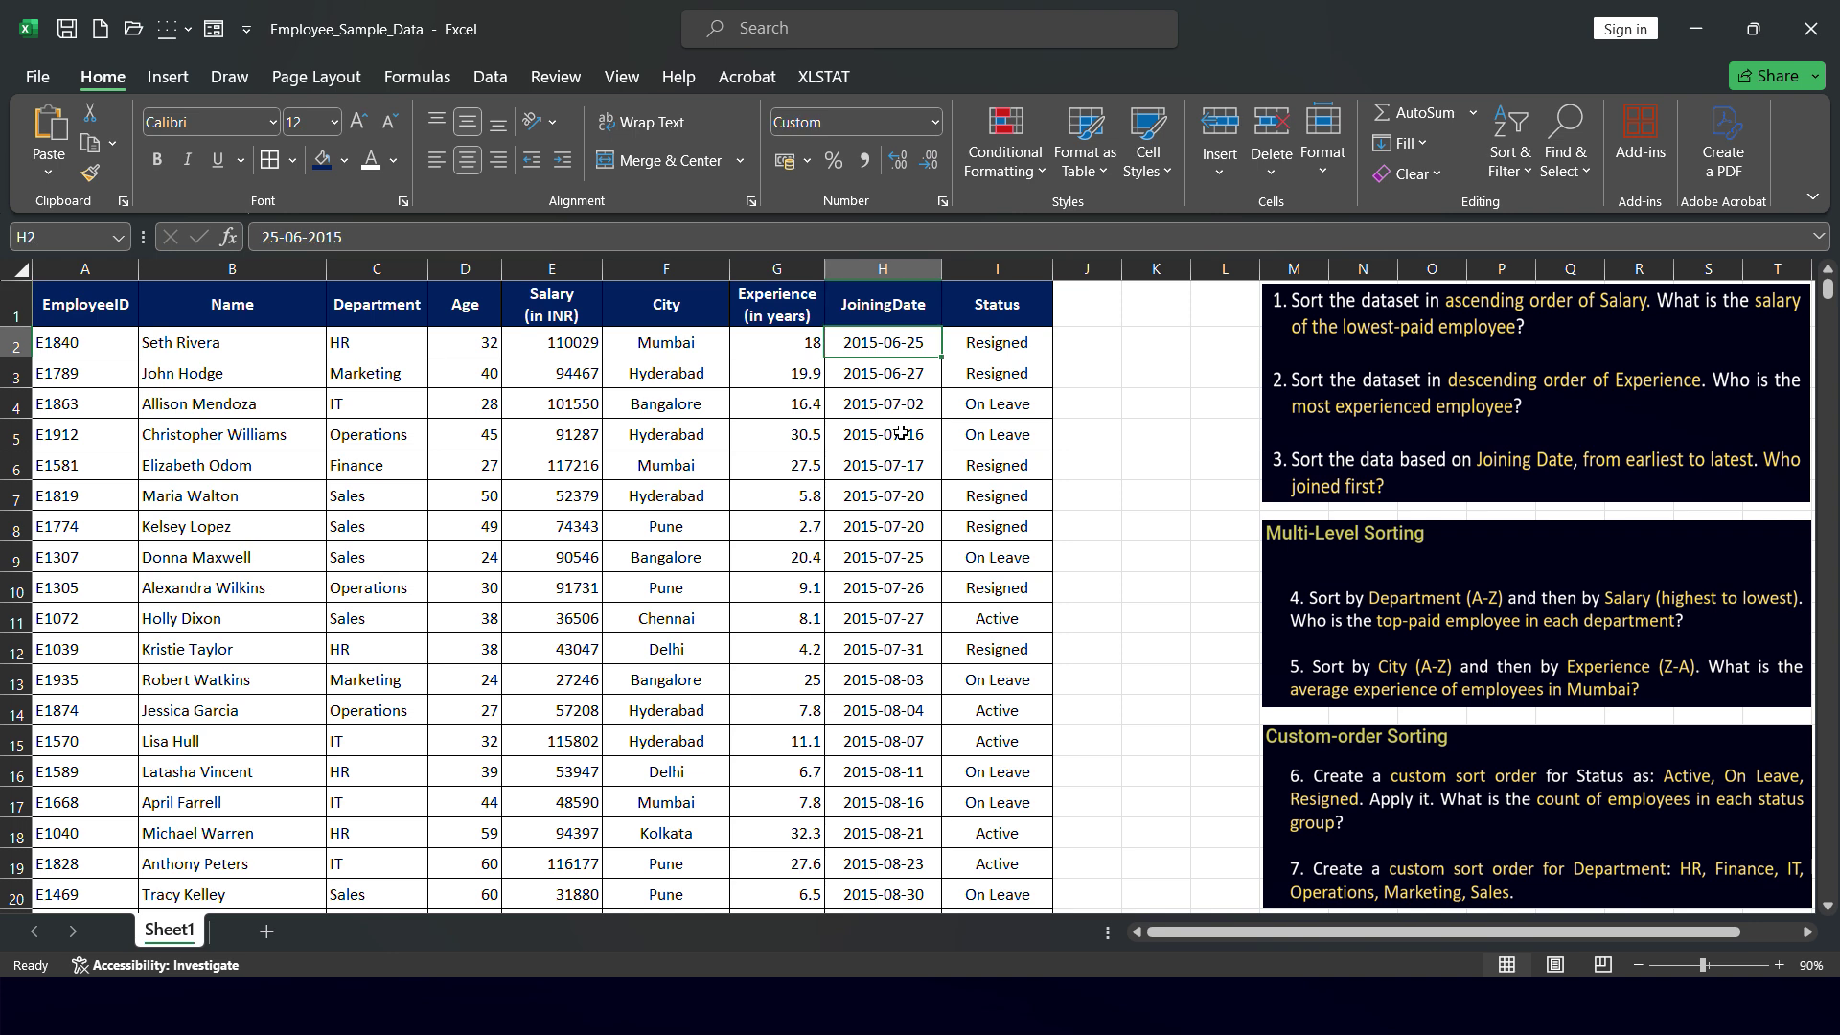
key(ctrl+Down)
key(ctrl+Up)
key(ctrl+Down)
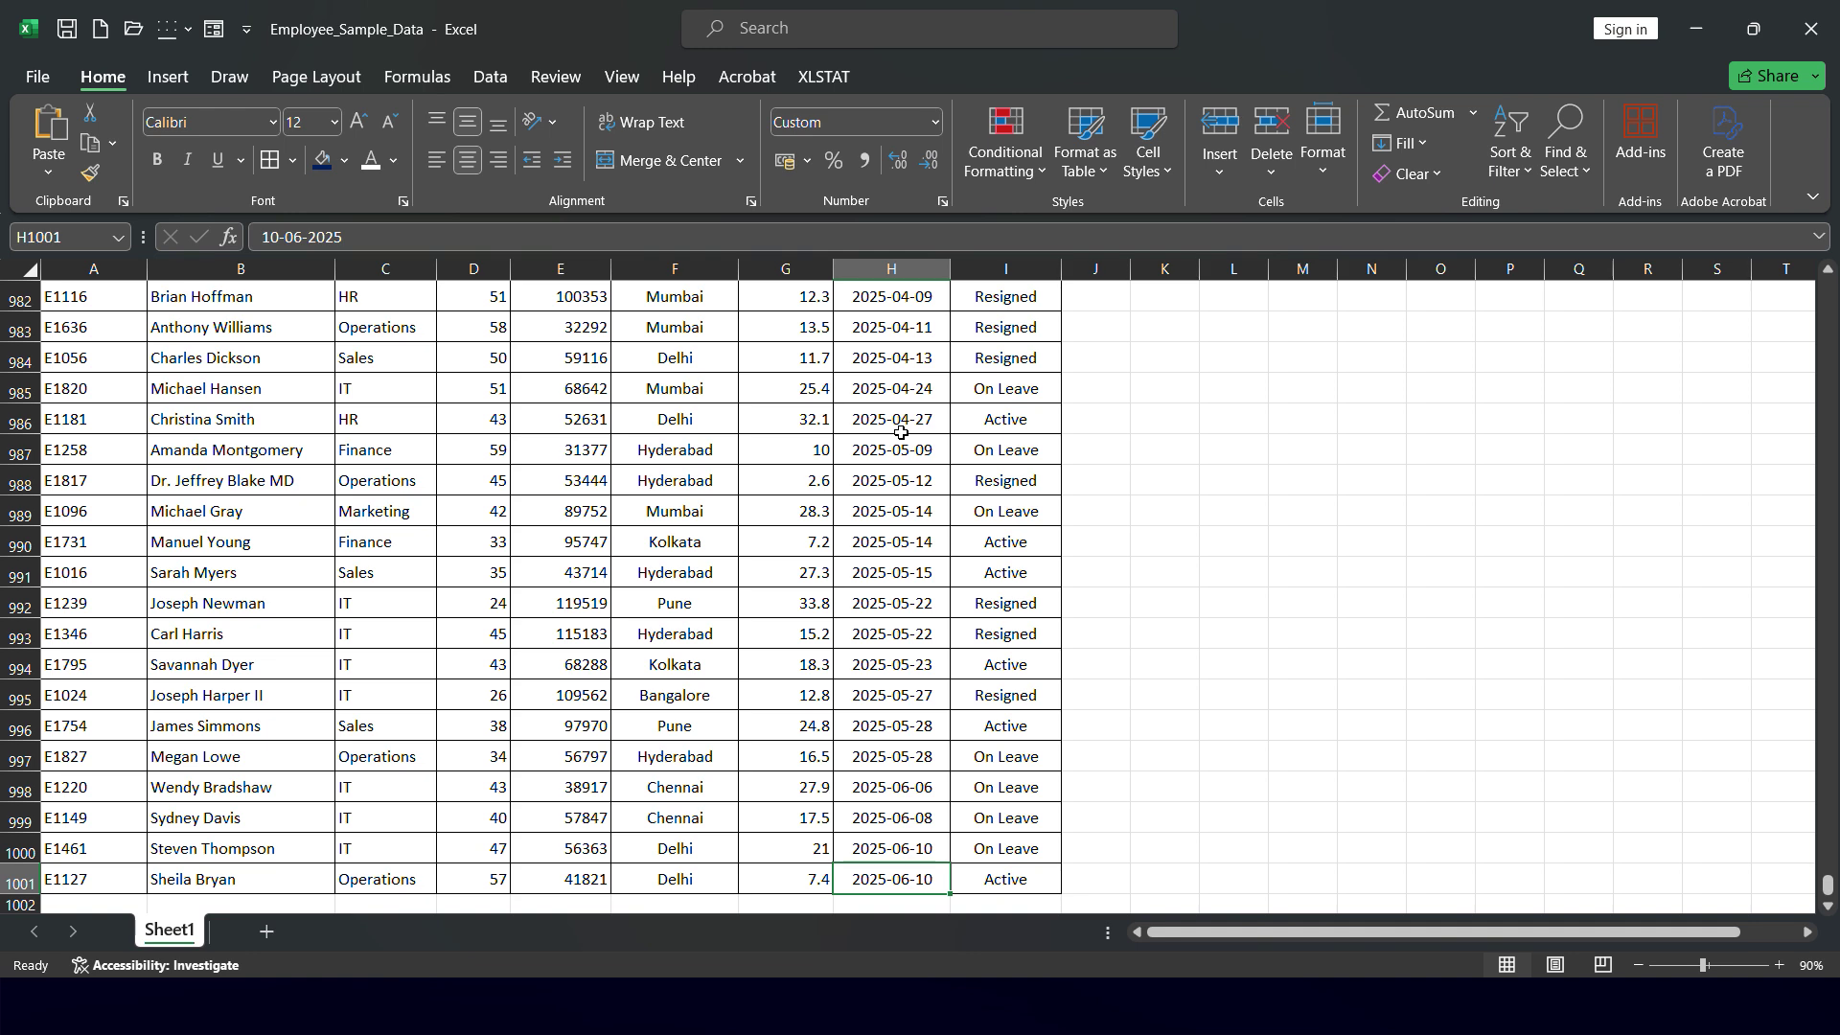
key(ctrl+Up)
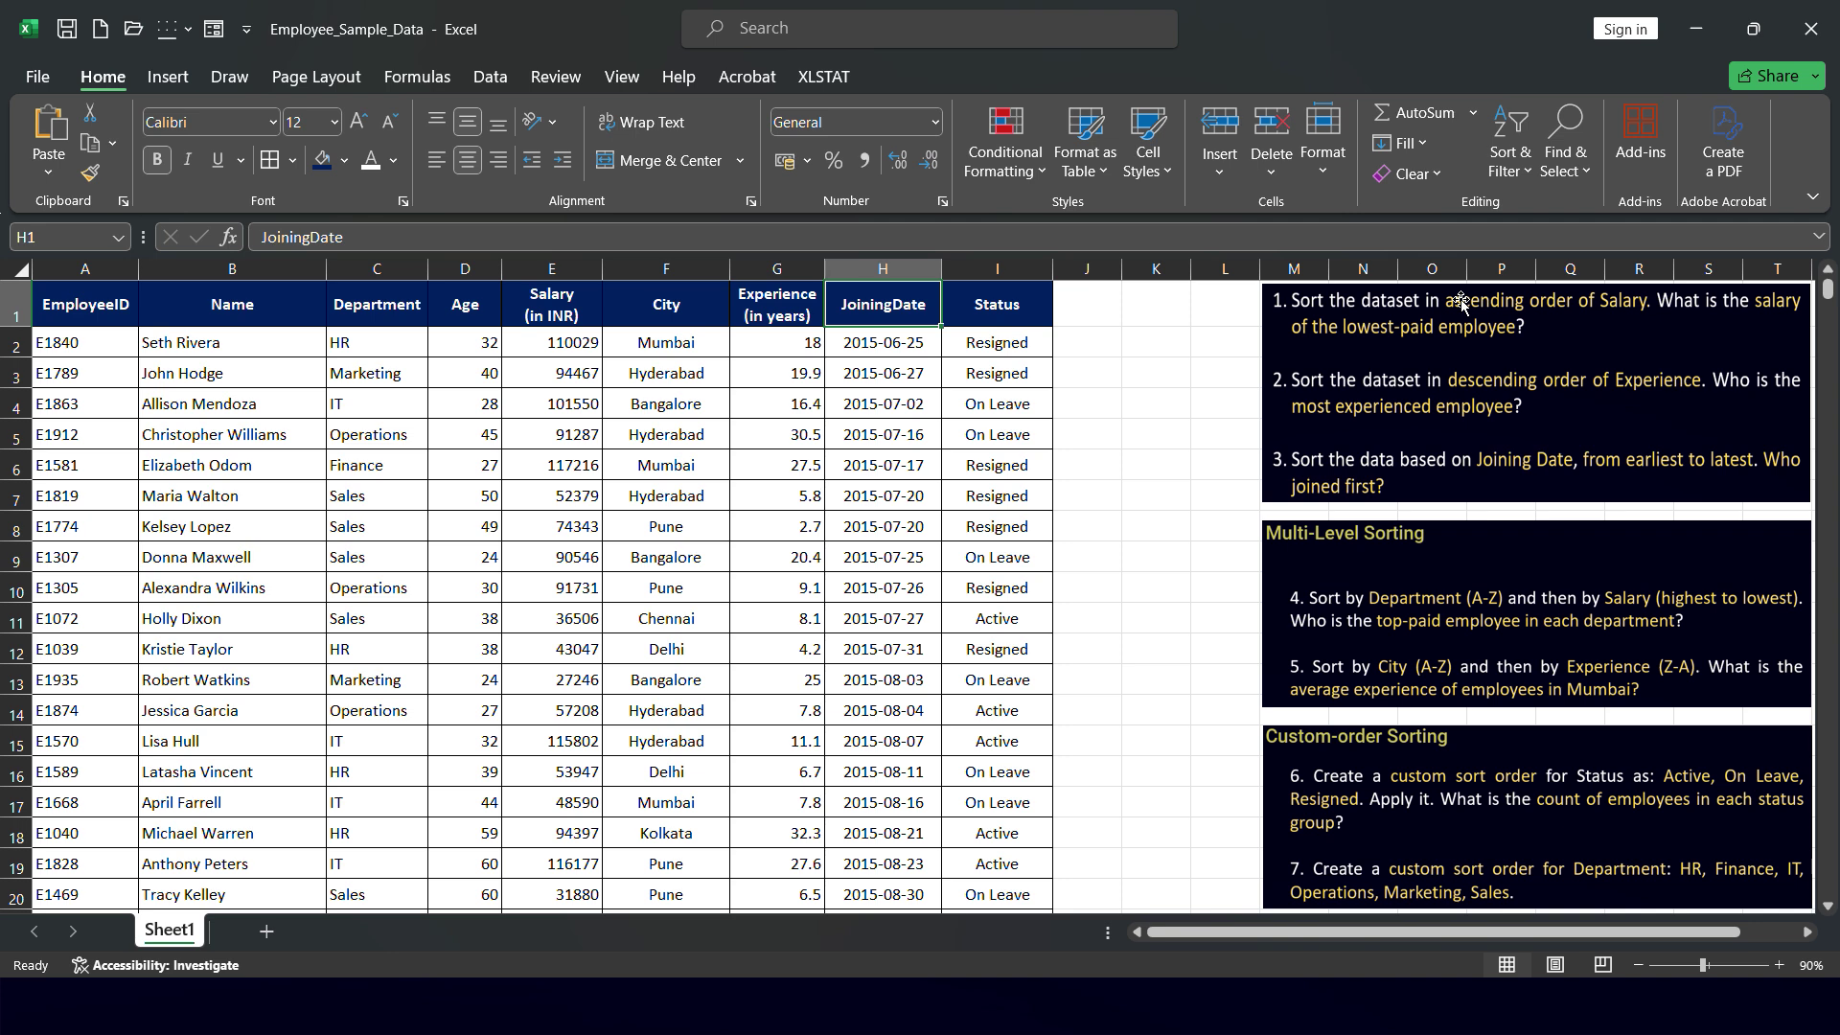
click(872, 345)
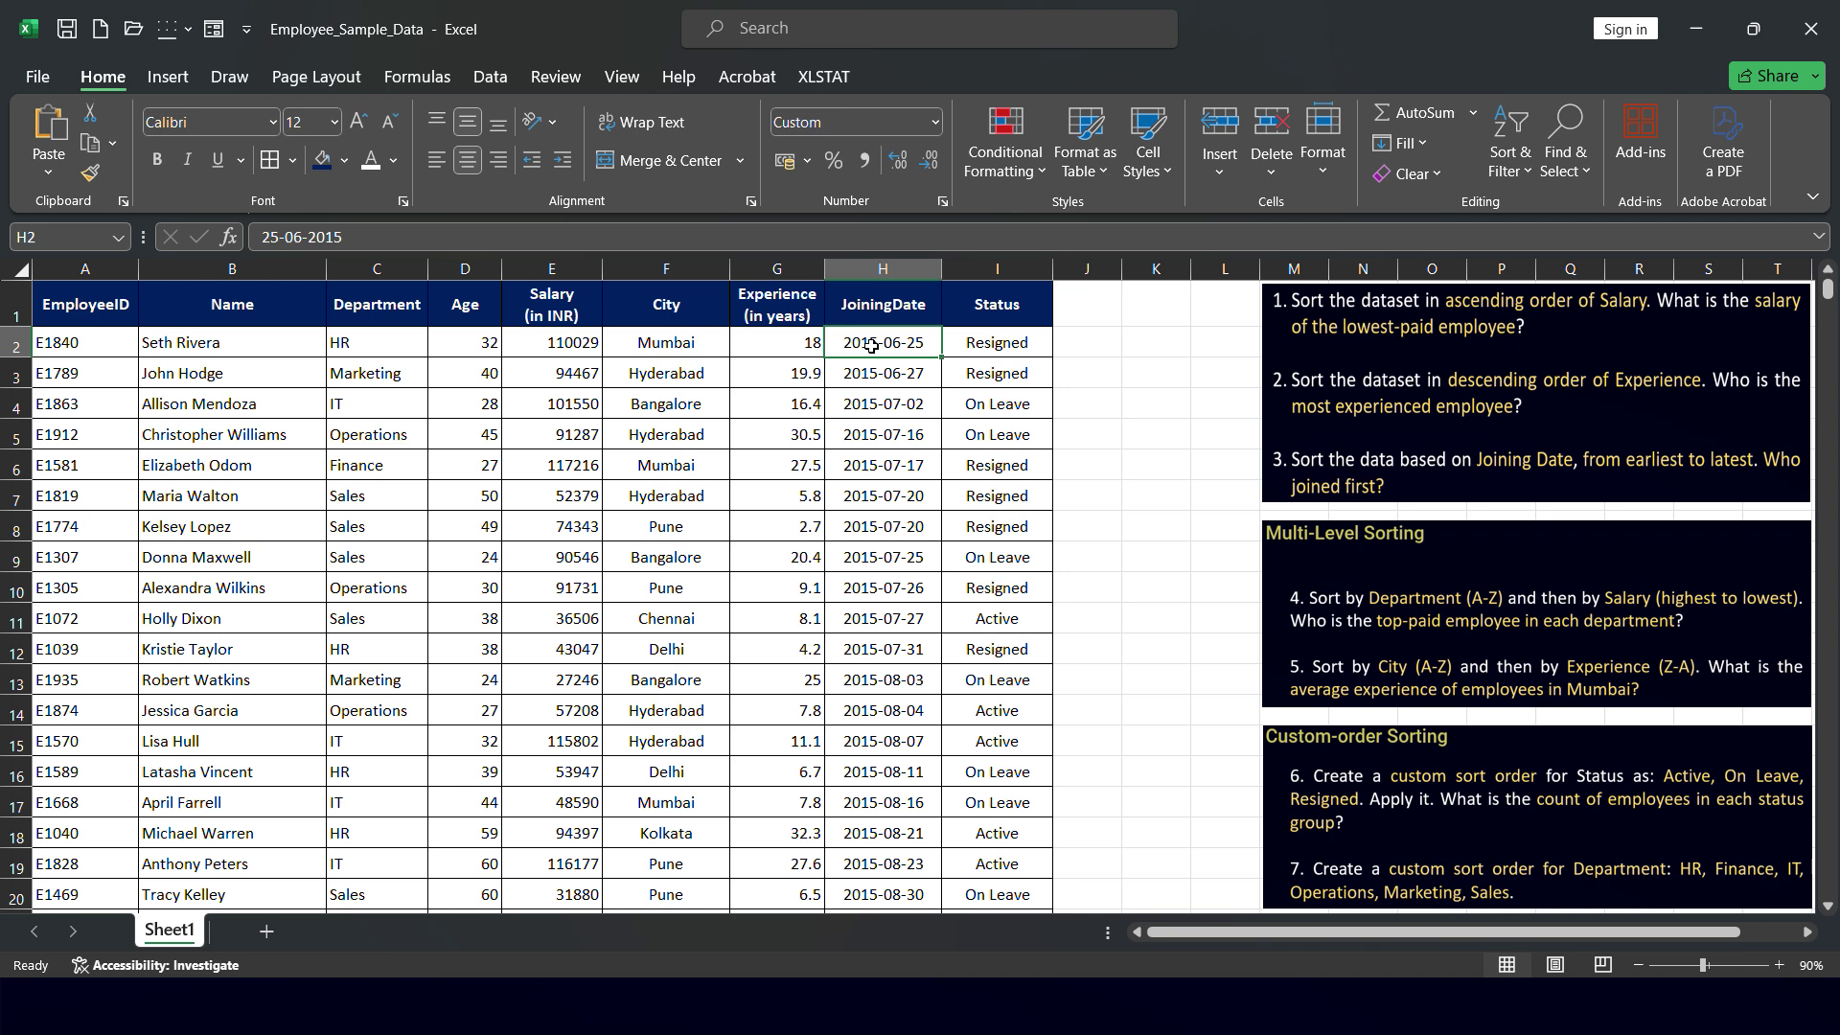
key(ctrl+Down)
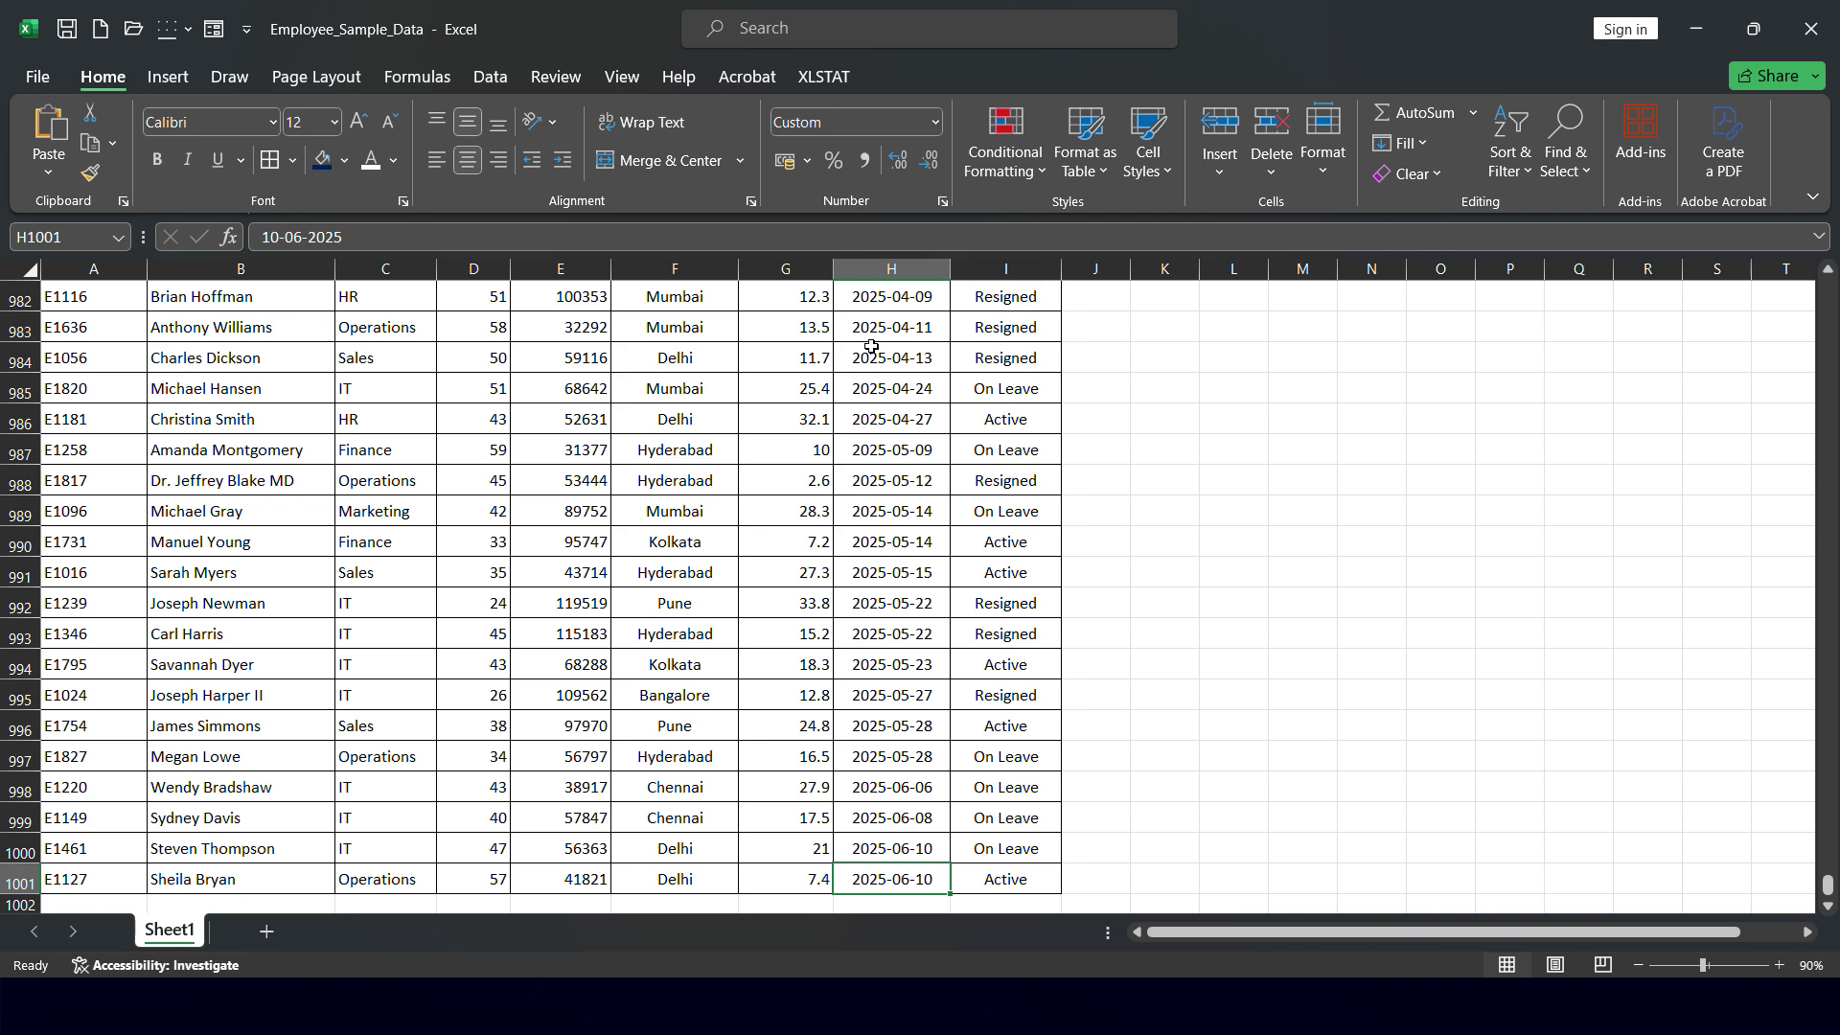
key(ctrl+Up)
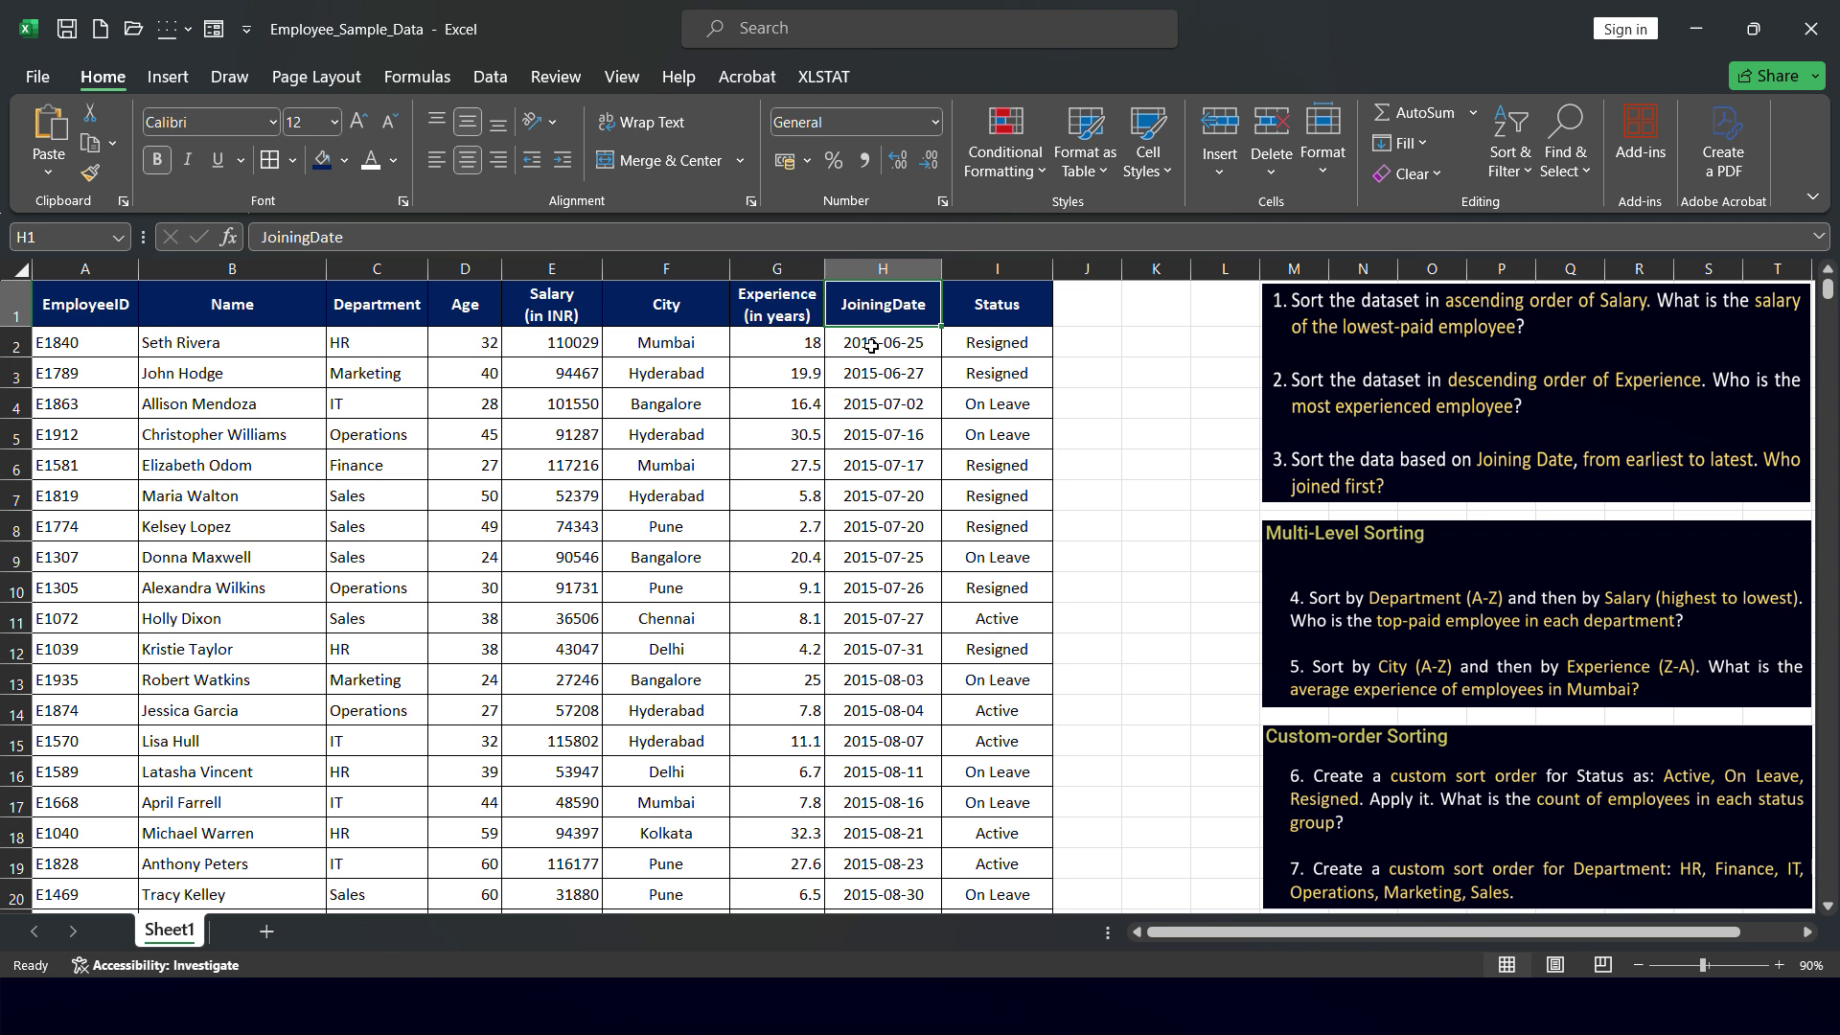
Open the sorting options with the Department header selected.
click(377, 311)
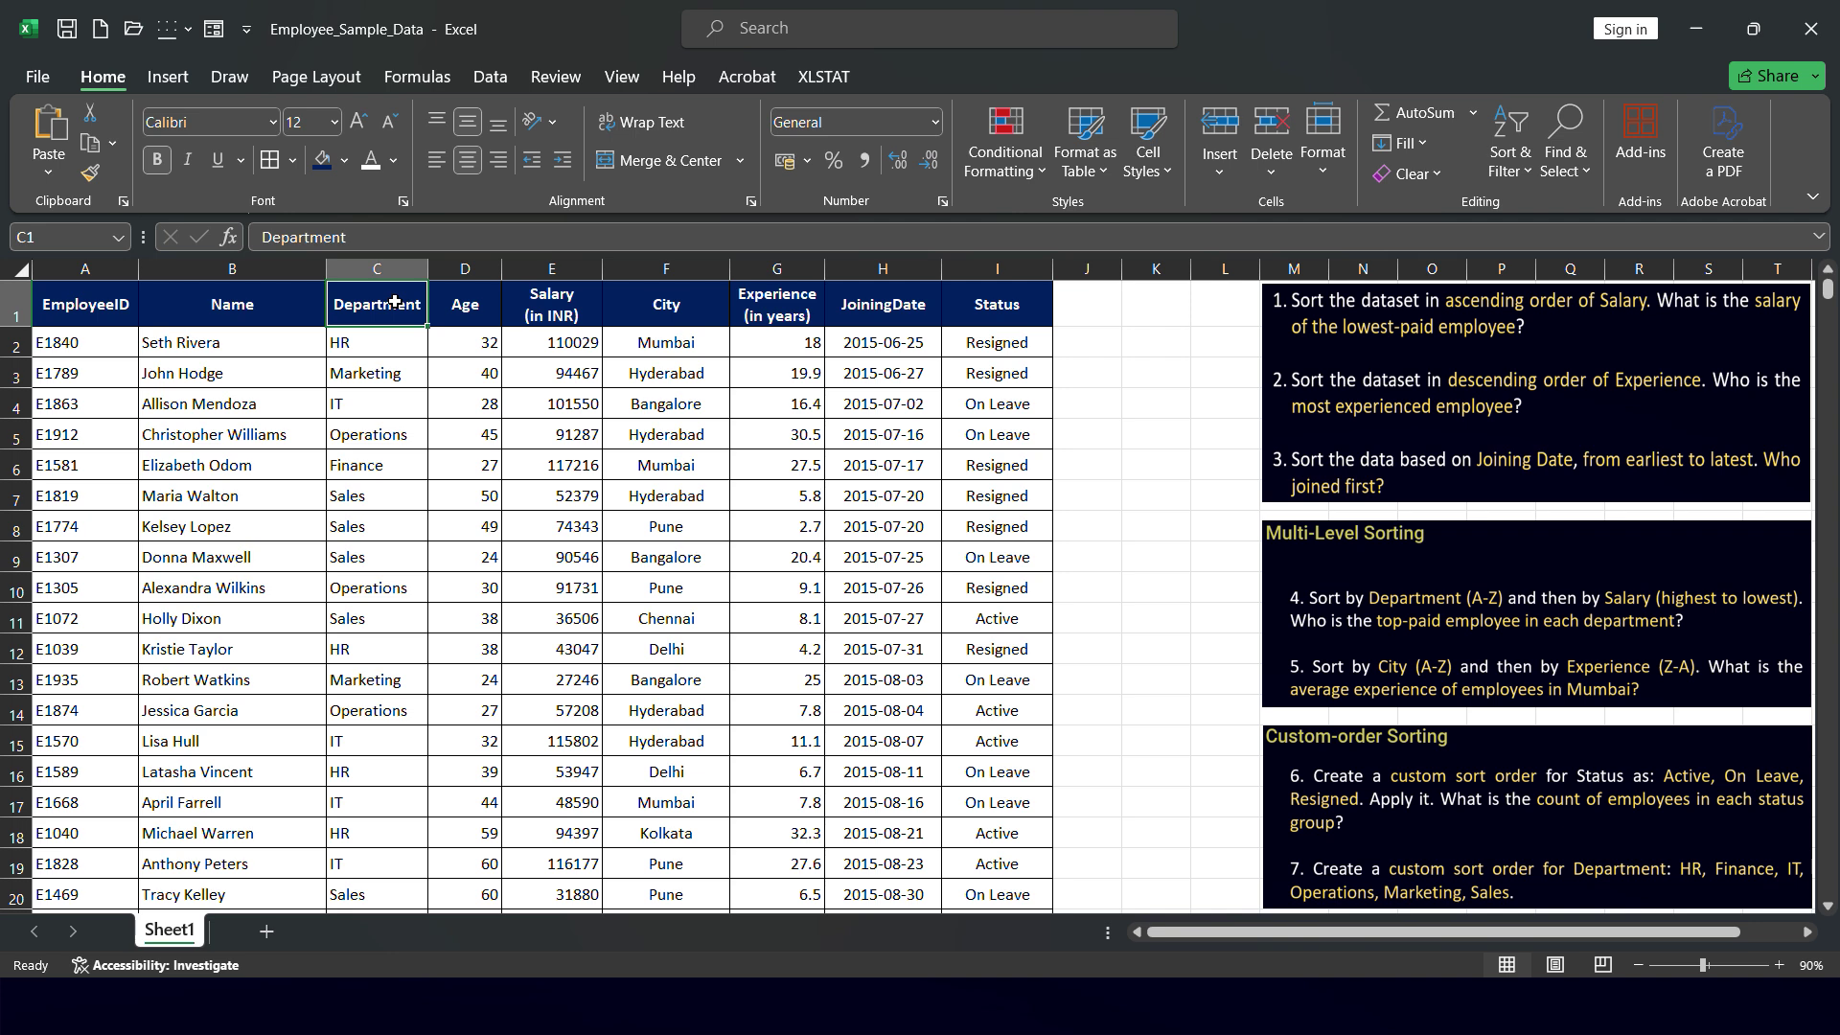
click(1517, 175)
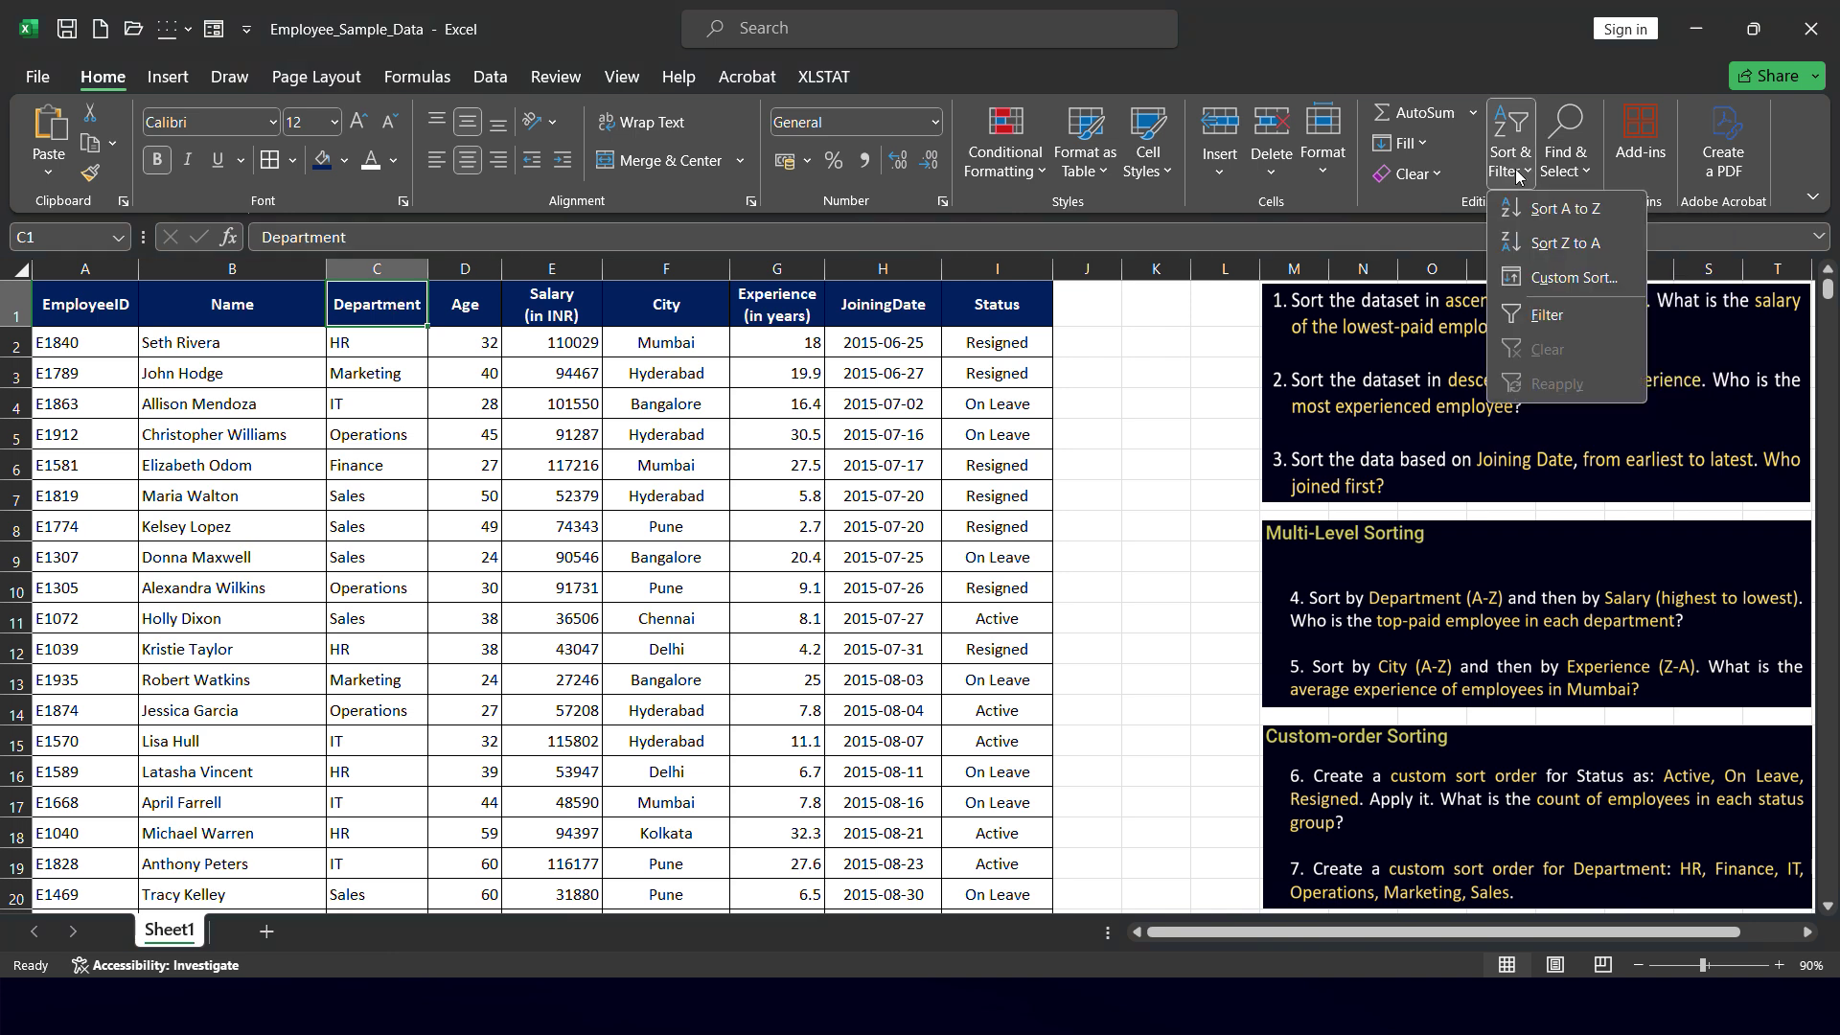